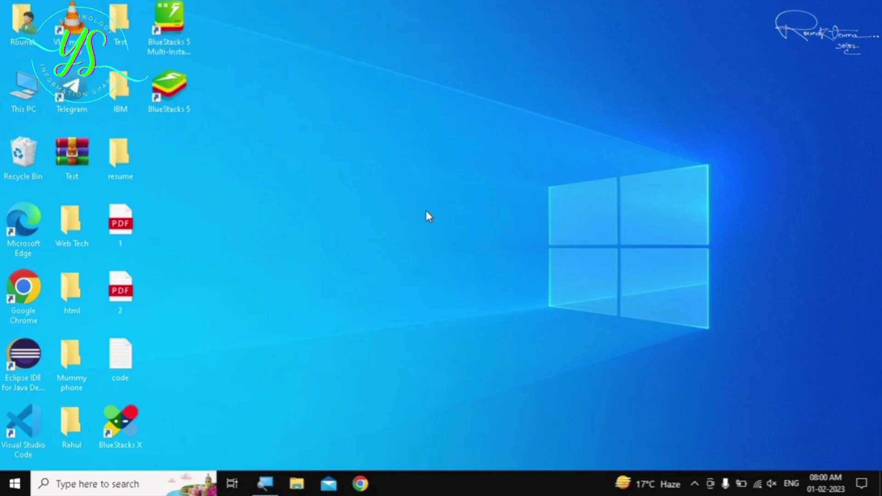
- Search Windows for "power", open Edit power plan, and bring up the plan's advanced power settings
{"action": "left_click", "coordinate": [15, 484]}
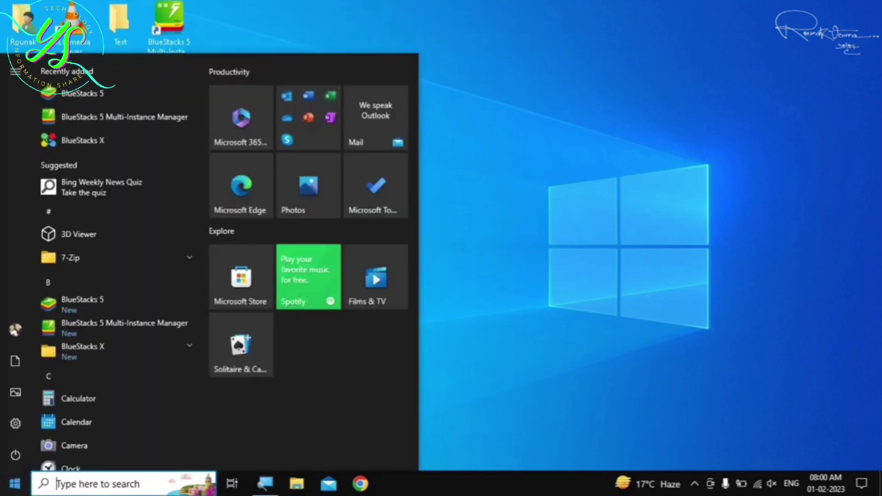
{"action": "type", "text": "power"}
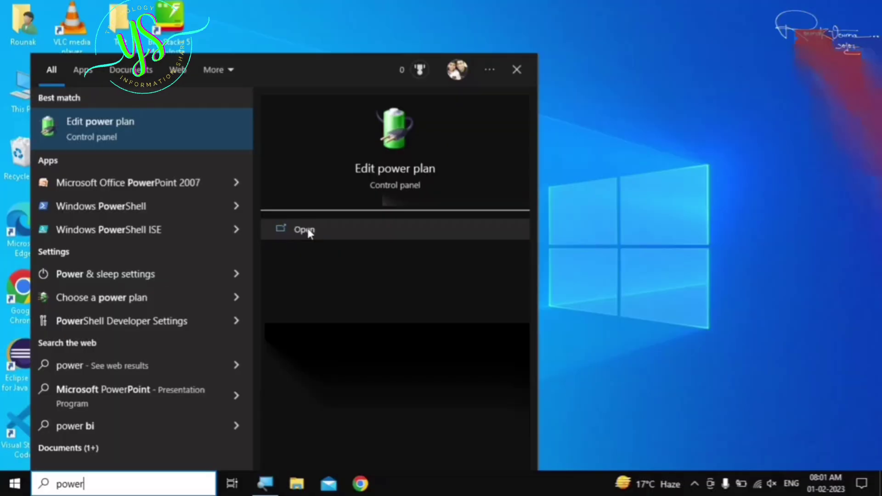
{"action": "left_click", "coordinate": [307, 230]}
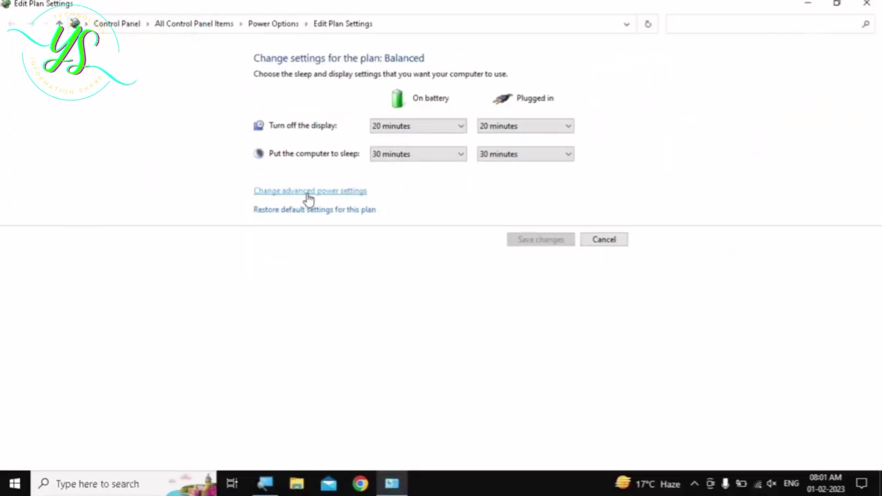
{"action": "left_click", "coordinate": [308, 195]}
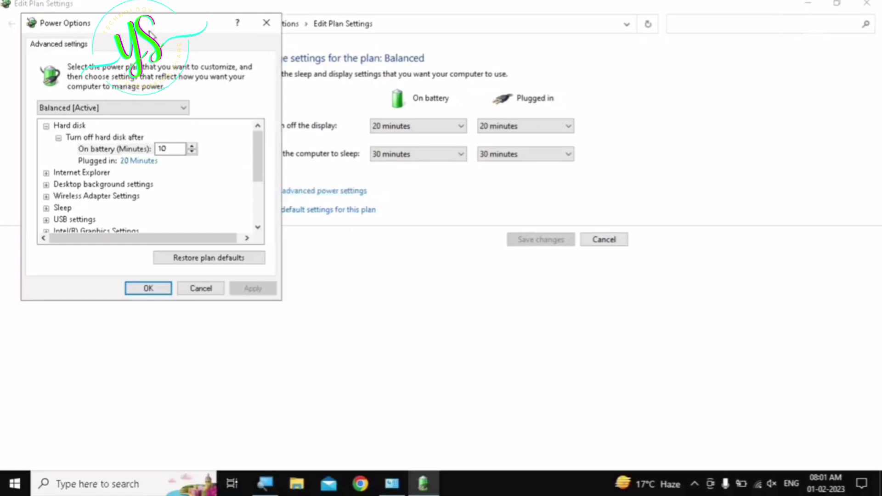
{"action": "left_click_drag", "start_coordinate": [139, 22], "coordinate": [390, 92]}
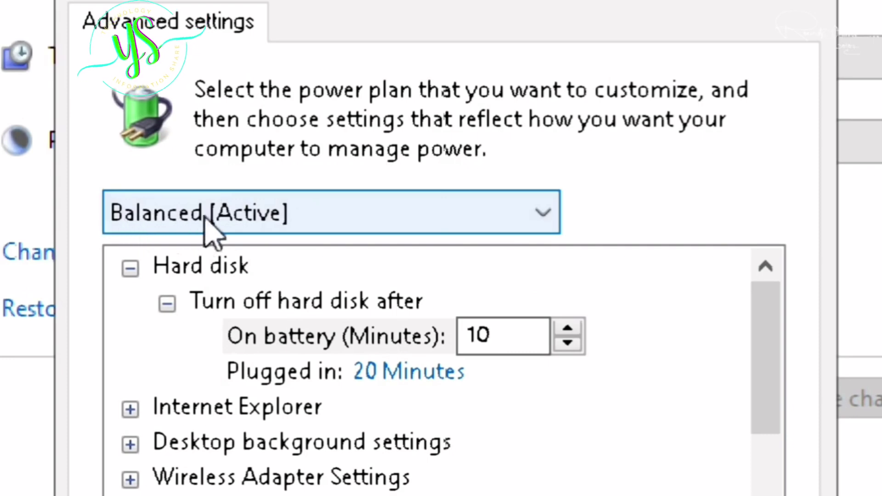
- Check which power plans are available in the advanced settings, then close the power options dialog and window
{"action": "left_click", "coordinate": [301, 216]}
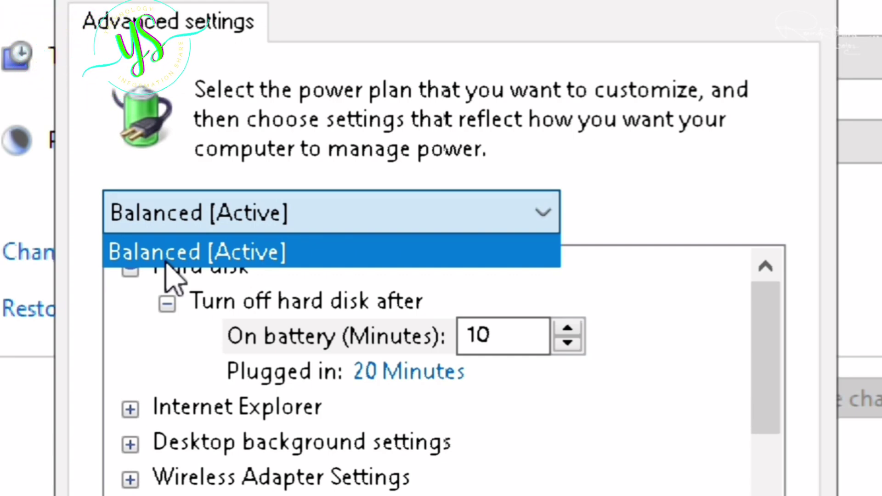
{"action": "left_click", "coordinate": [725, 212]}
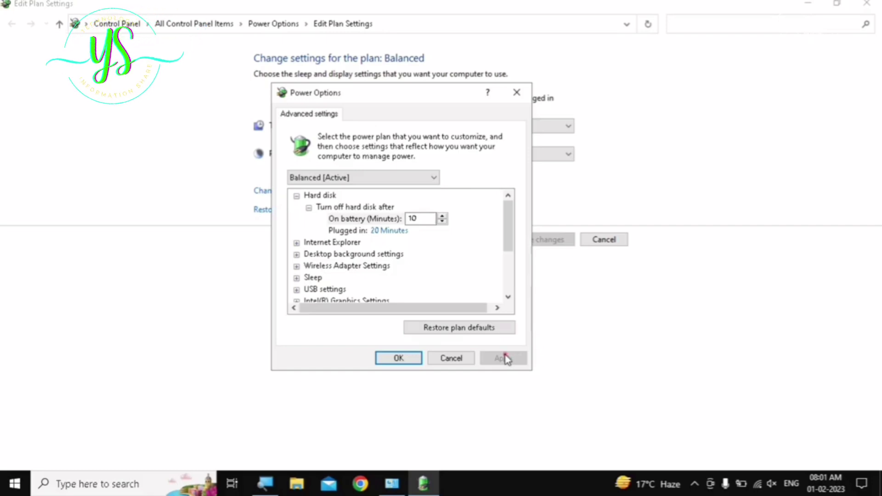
{"action": "left_click", "coordinate": [418, 359]}
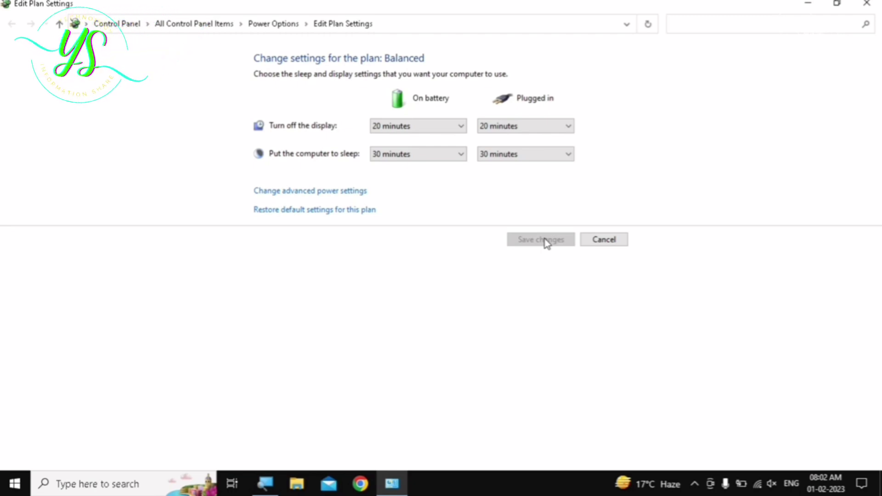
{"action": "left_click", "coordinate": [596, 242]}
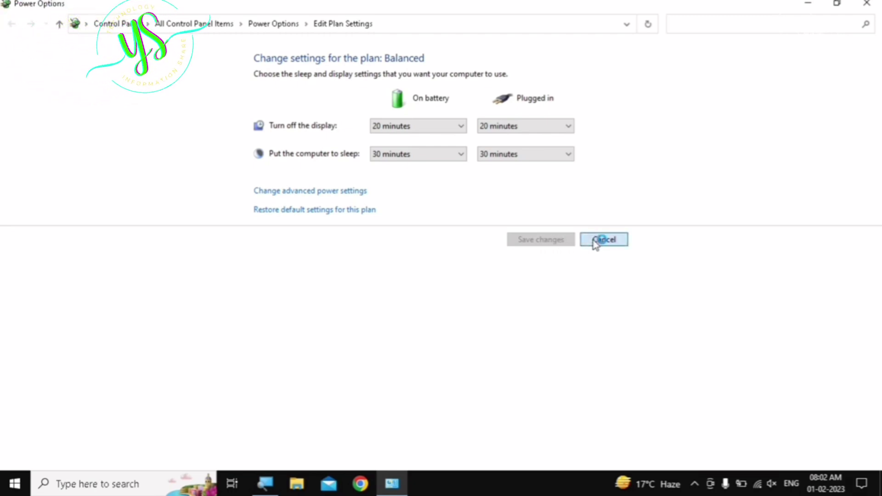
{"action": "left_click", "coordinate": [866, 4]}
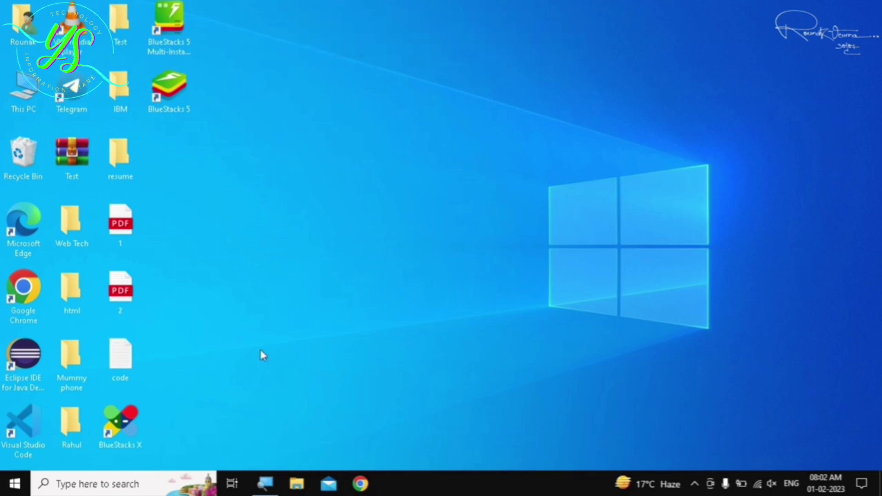
- Search Windows for "apps" and open the Apps & features settings
{"action": "left_click", "coordinate": [15, 484]}
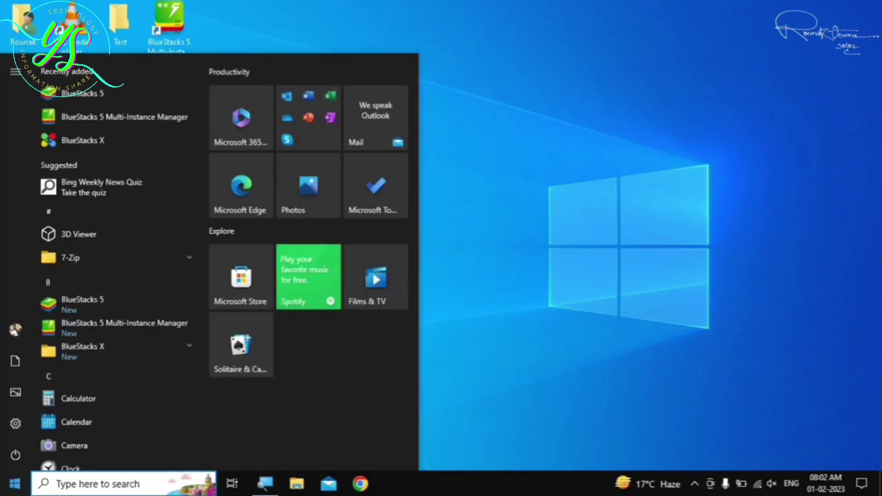
{"action": "type", "text": "apps"}
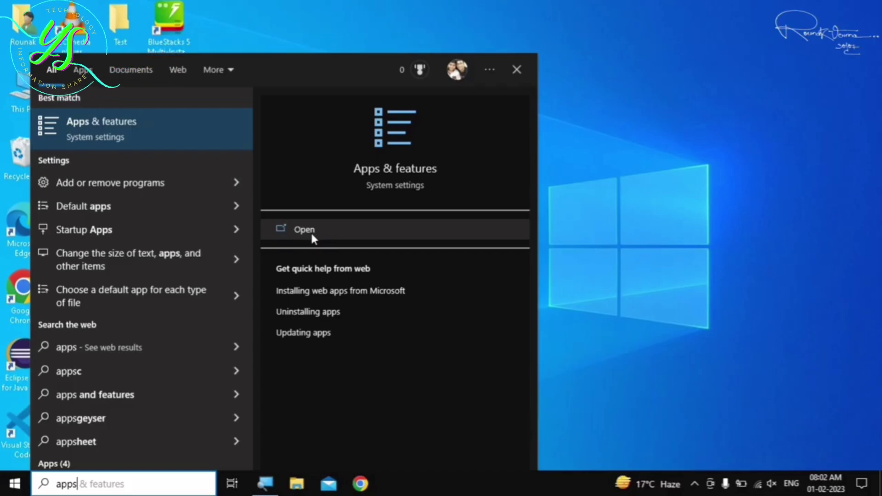
{"action": "left_click", "coordinate": [312, 236]}
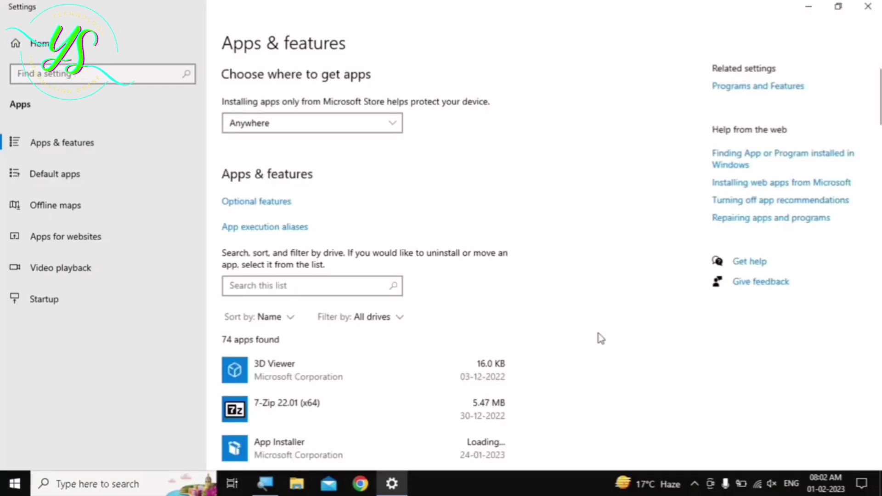
- Find BlueStacks X in the installed apps list and launch its uninstaller
{"action": "left_click_drag", "start_coordinate": [878, 115], "coordinate": [879, 142]}
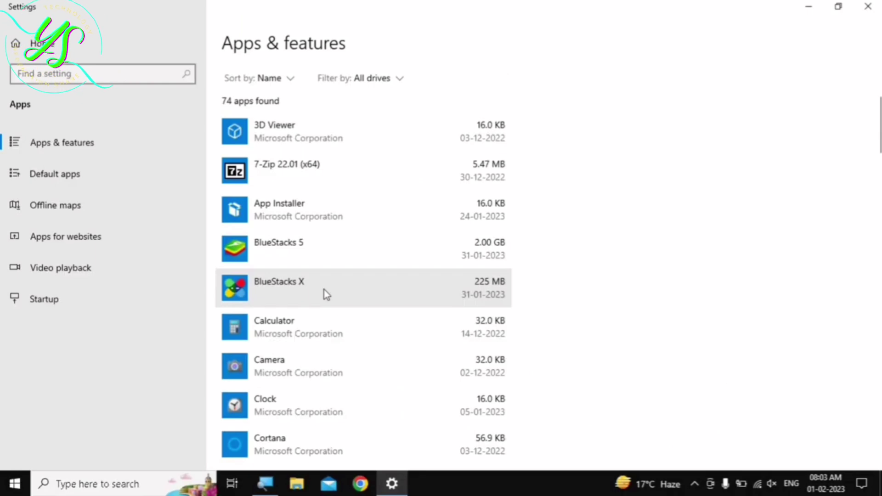
{"action": "left_click", "coordinate": [327, 295]}
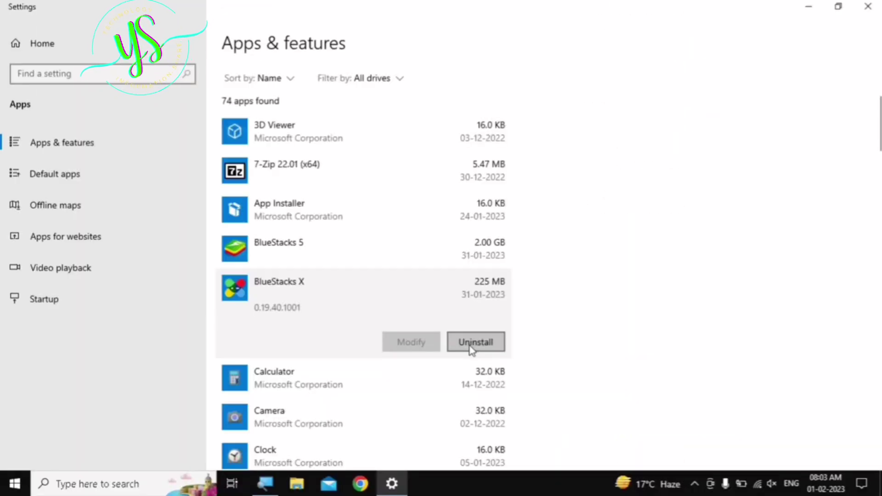
{"action": "left_click", "coordinate": [609, 399]}
{"action": "left_click", "coordinate": [524, 318]}
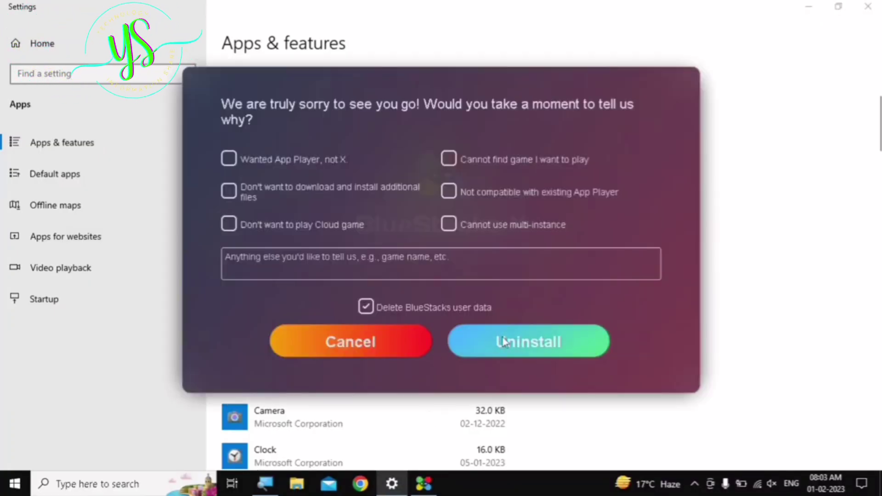
- Select all six reasons for leaving, uninstall BlueStacks X with its user data, and close the uninstaller
{"action": "left_click", "coordinate": [261, 160]}
{"action": "left_click", "coordinate": [229, 190]}
{"action": "left_click", "coordinate": [229, 224]}
{"action": "left_click", "coordinate": [449, 158]}
{"action": "left_click", "coordinate": [449, 191]}
{"action": "left_click", "coordinate": [449, 224]}
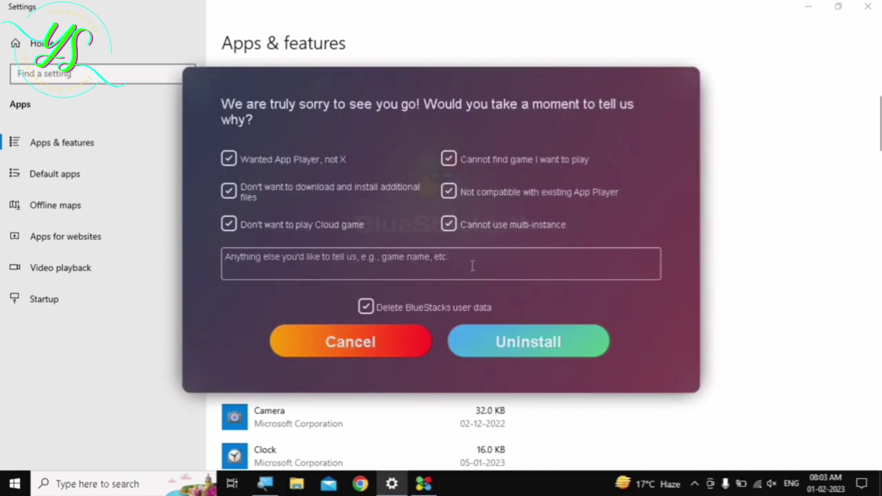
{"action": "left_click", "coordinate": [514, 341]}
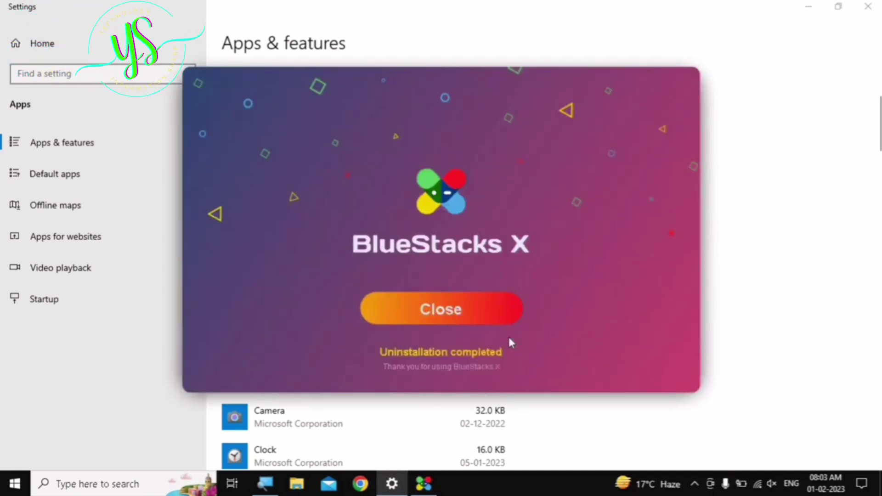
{"action": "left_click", "coordinate": [483, 317]}
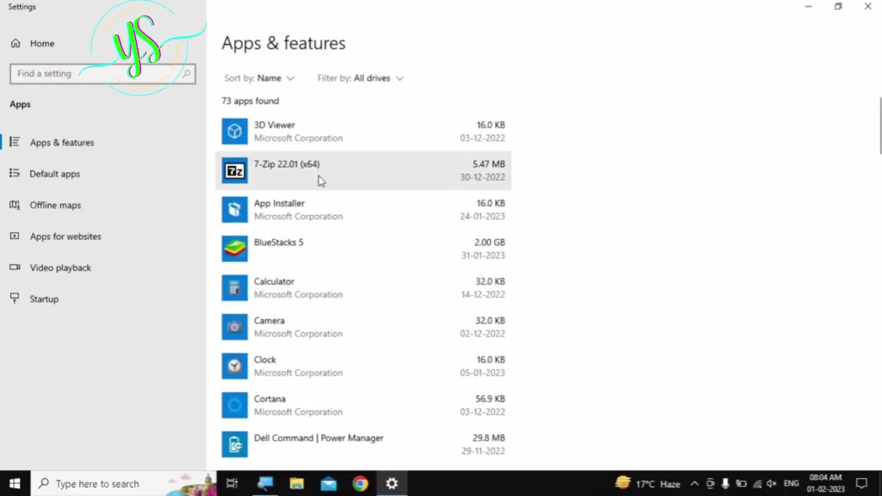
- Review the installed apps for other unneeded programs, expand the BlueStacks 5 entry, and close Settings
{"action": "scroll", "coordinate": [612, 337], "scroll_direction": "down", "scroll_amount": 5}
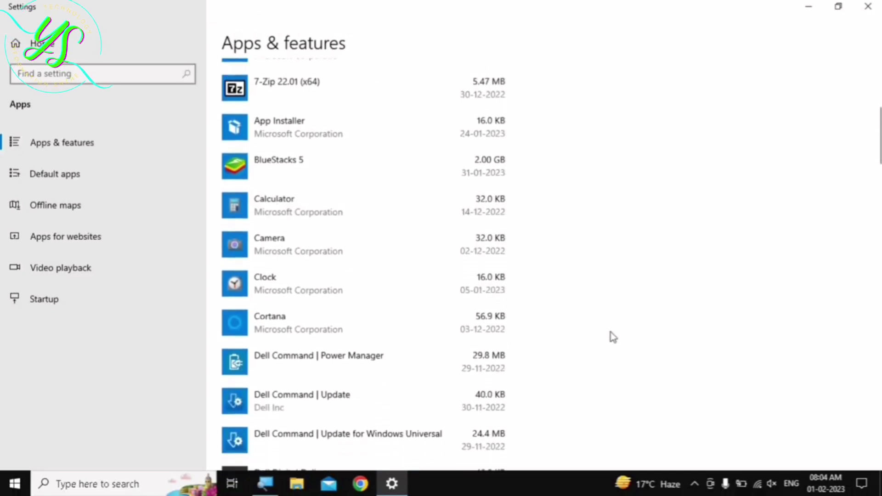
{"action": "scroll", "coordinate": [612, 336], "scroll_direction": "down", "scroll_amount": 10}
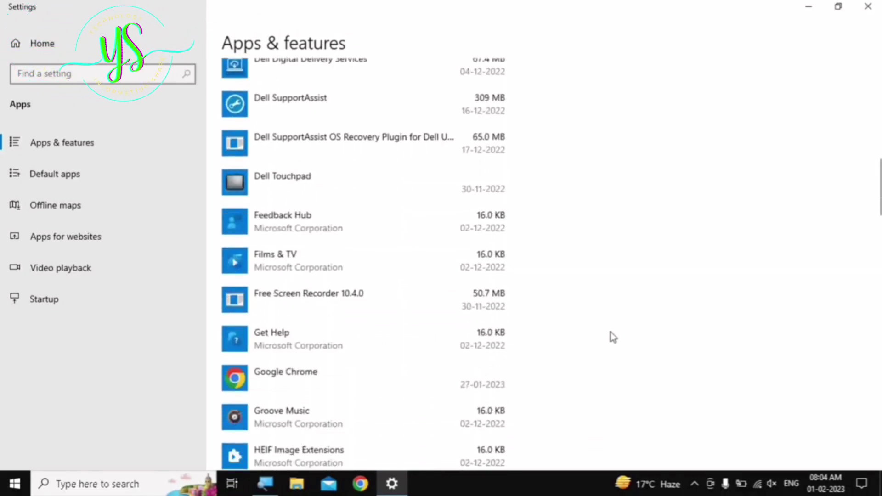
{"action": "scroll", "coordinate": [613, 336], "scroll_direction": "down", "scroll_amount": 4}
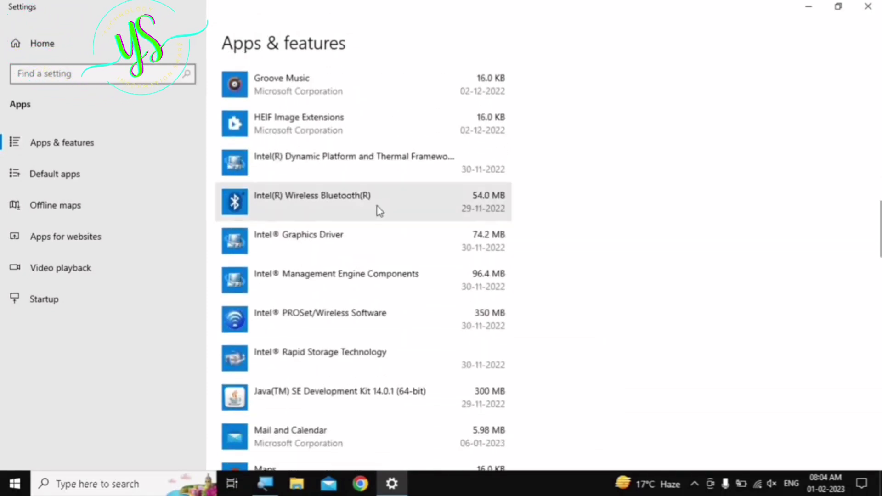
{"action": "scroll", "coordinate": [382, 214], "scroll_direction": "up", "scroll_amount": 15}
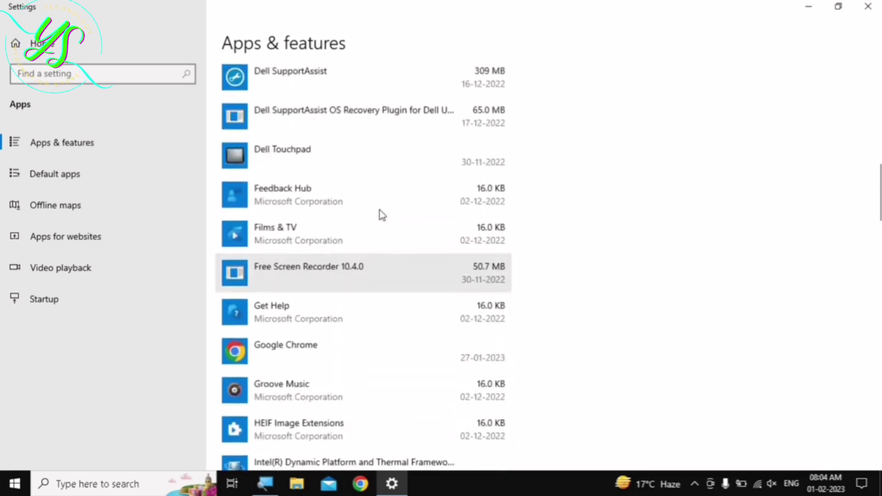
{"action": "scroll", "coordinate": [382, 215], "scroll_direction": "up", "scroll_amount": 5}
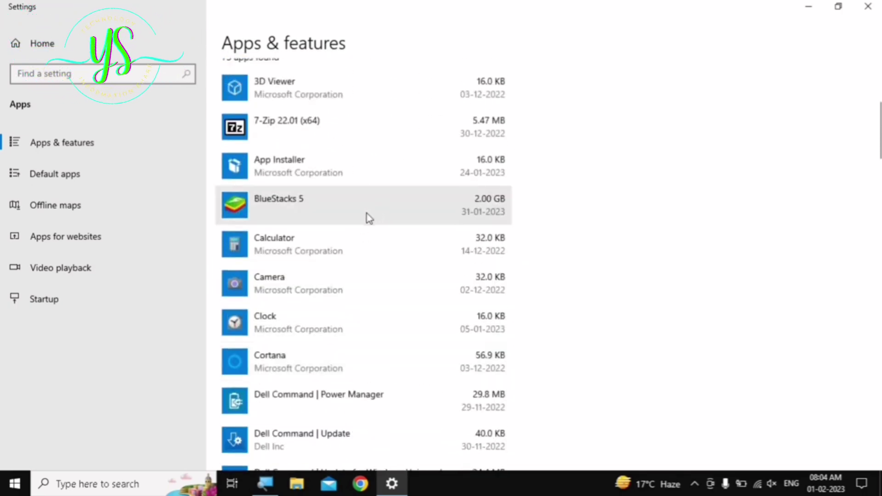
{"action": "left_click", "coordinate": [366, 213]}
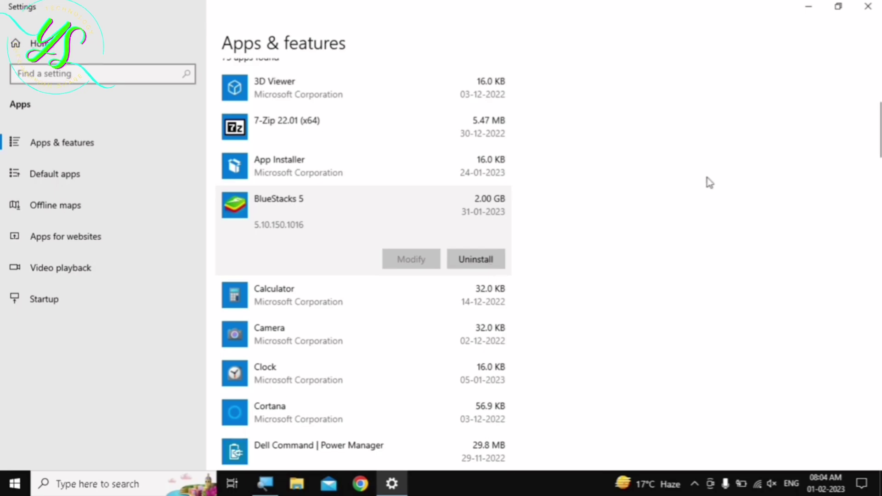
{"action": "left_click", "coordinate": [868, 6]}
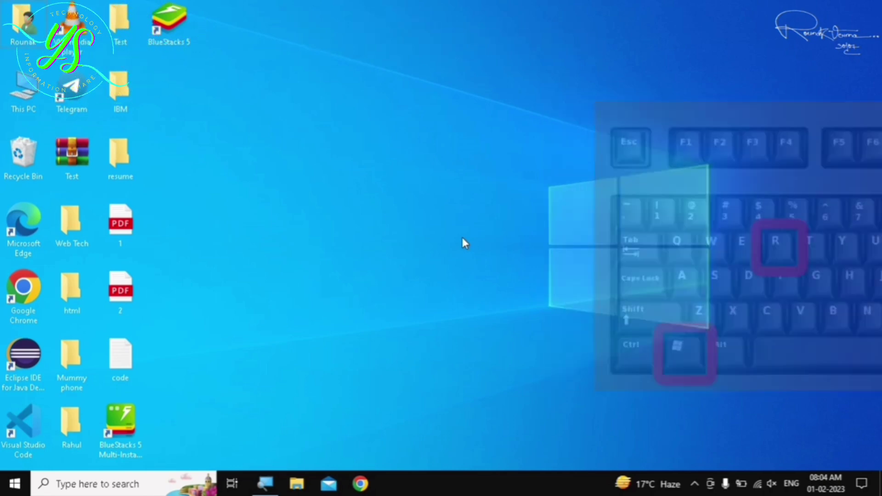
- Open the Windows Services console by running services.msc
{"action": "key", "text": "super+r"}
{"action": "left_click_drag", "start_coordinate": [107, 336], "coordinate": [404, 148]}
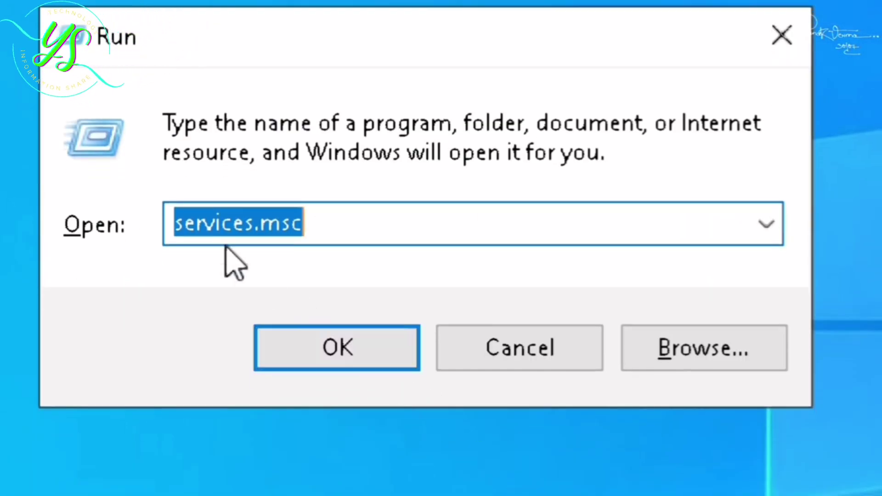
{"action": "left_click", "coordinate": [388, 227]}
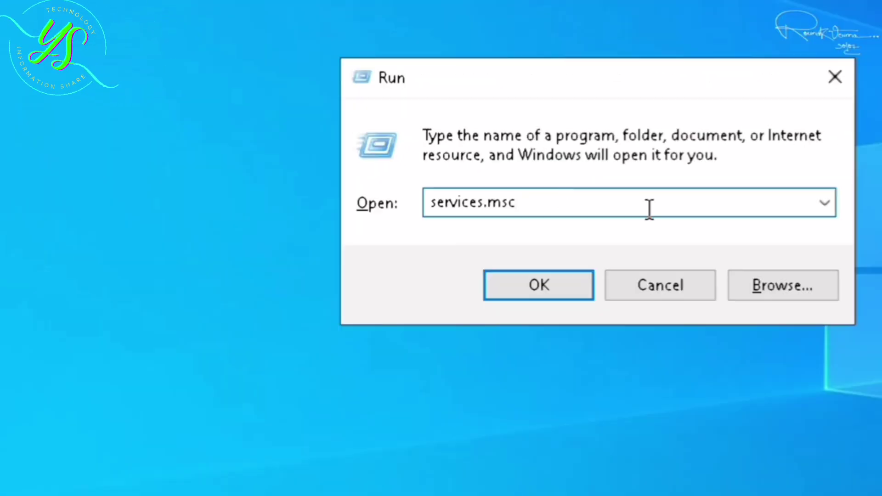
{"action": "left_click", "coordinate": [543, 294]}
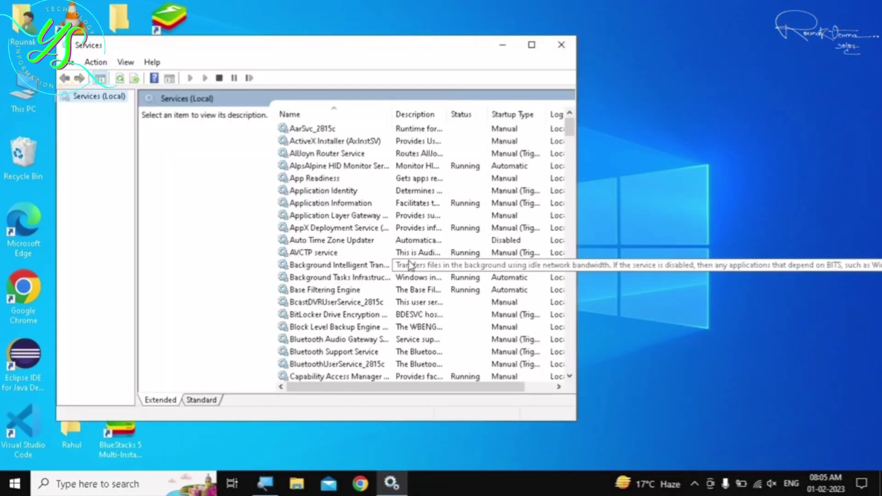
- Find the SysMain service in the services list and open its properties
{"action": "left_click_drag", "start_coordinate": [239, 51], "coordinate": [391, 46]}
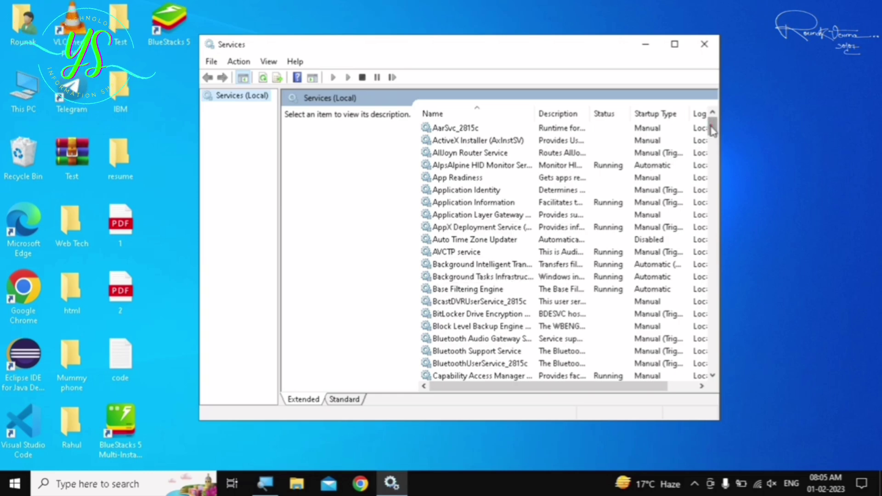
{"action": "left_click_drag", "start_coordinate": [712, 131], "coordinate": [729, 302]}
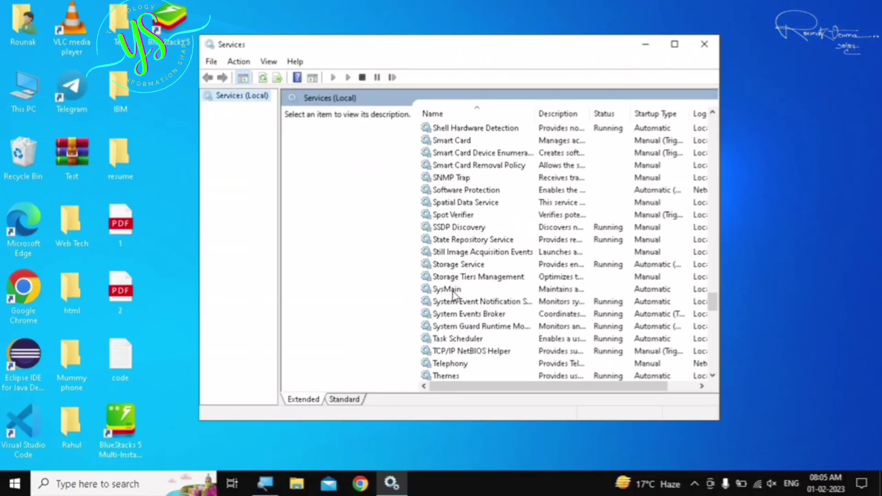
{"action": "right_click", "coordinate": [258, 308]}
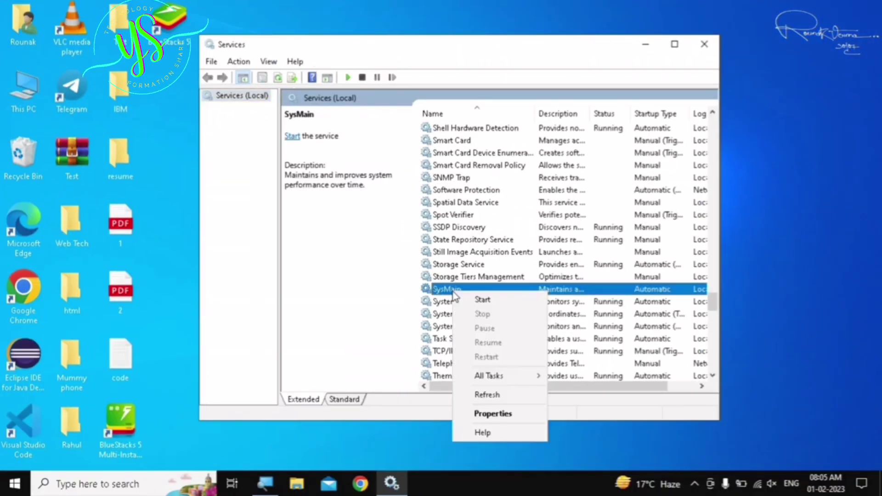
{"action": "left_click", "coordinate": [493, 413]}
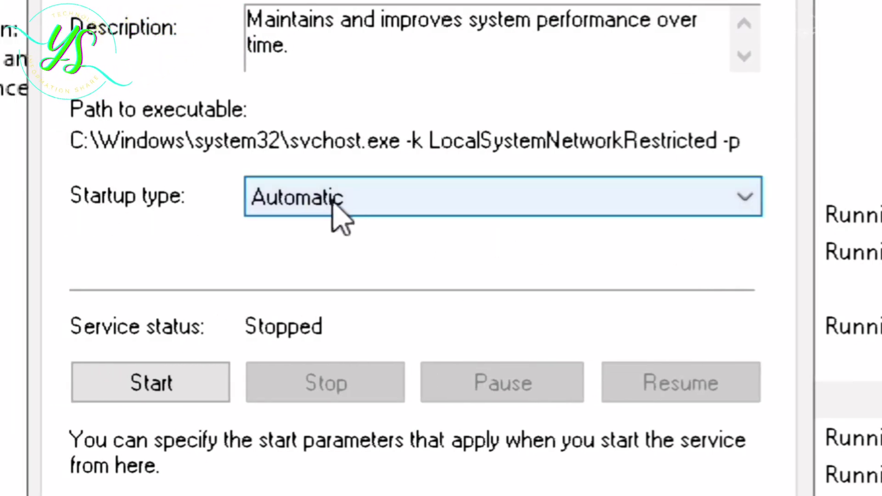
- Set the SysMain startup type to Disabled, apply the change, and close the properties dialog
{"action": "left_click", "coordinate": [333, 202]}
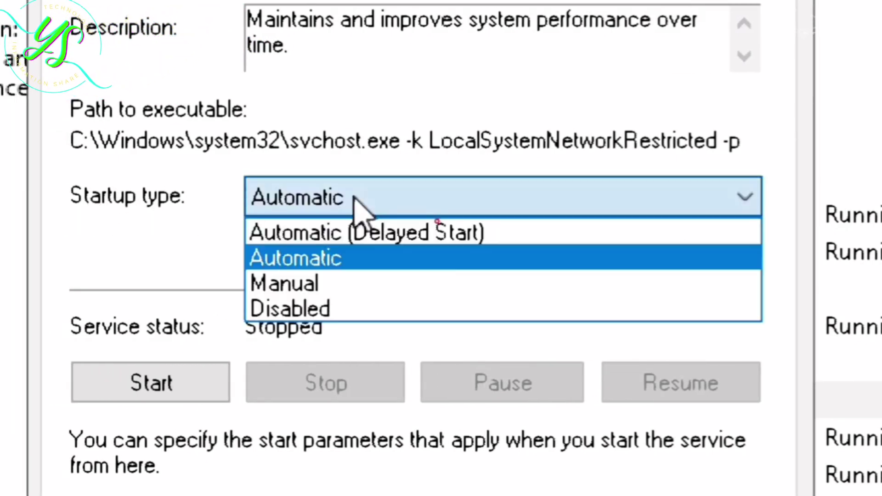
{"action": "left_click", "coordinate": [338, 309]}
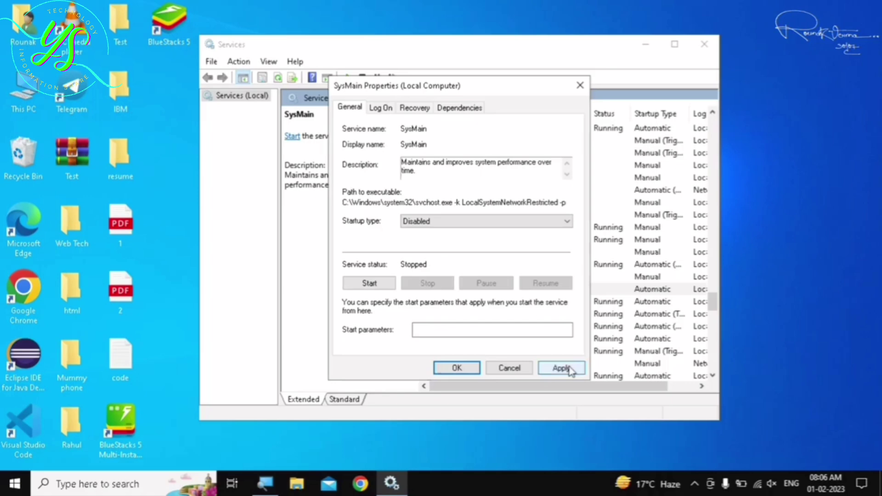
{"action": "left_click", "coordinate": [565, 368]}
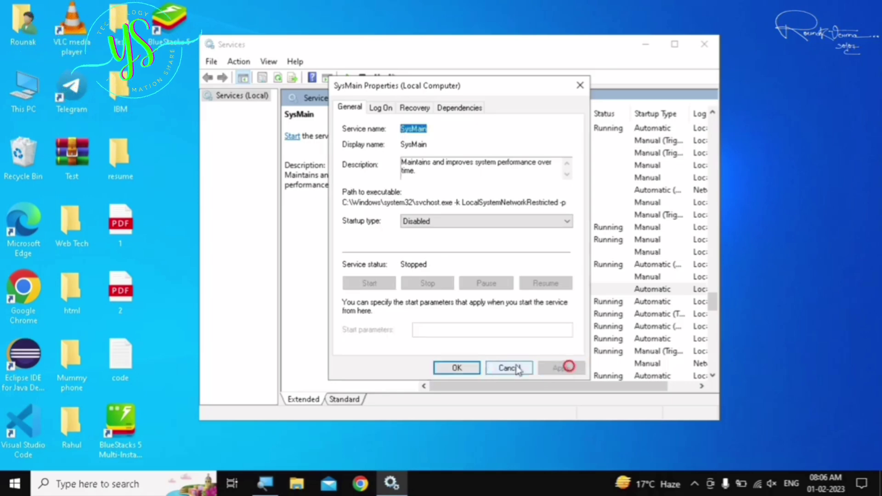
{"action": "left_click", "coordinate": [456, 368]}
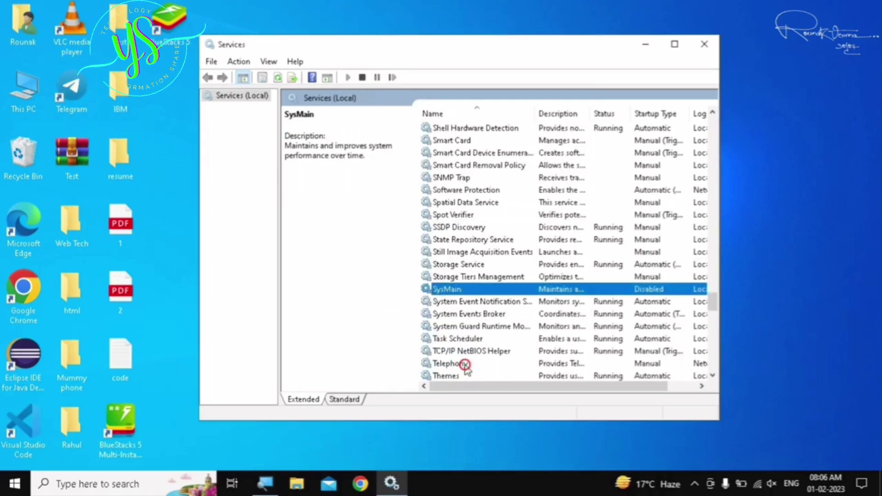
- Check whether SysMain offers a Stop action, dismiss its options, and close the Services console
{"action": "right_click", "coordinate": [462, 293]}
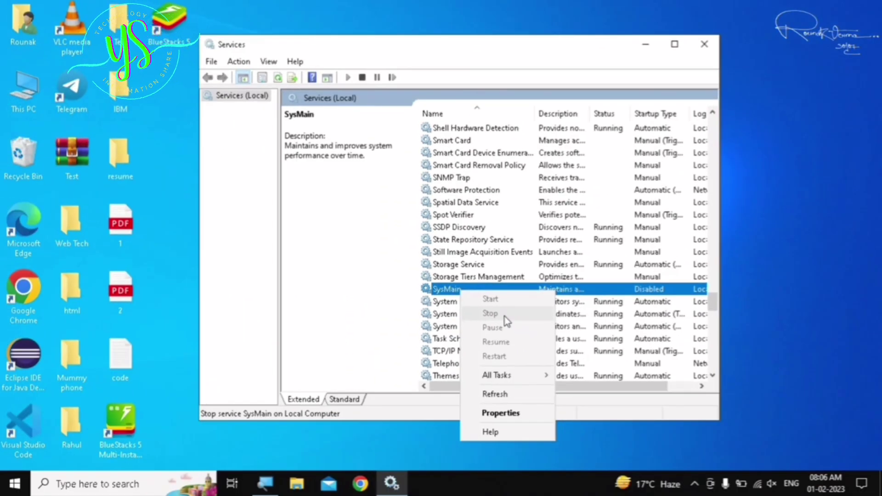
{"action": "left_click", "coordinate": [366, 329]}
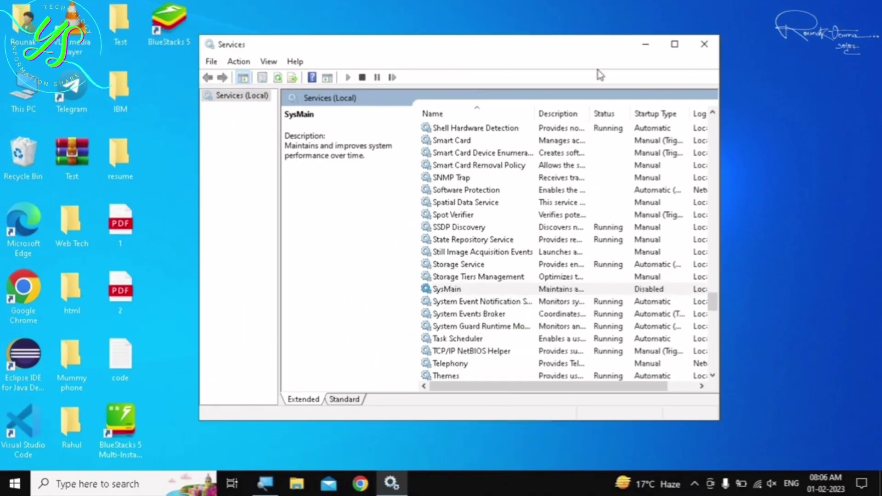
{"action": "left_click", "coordinate": [704, 46]}
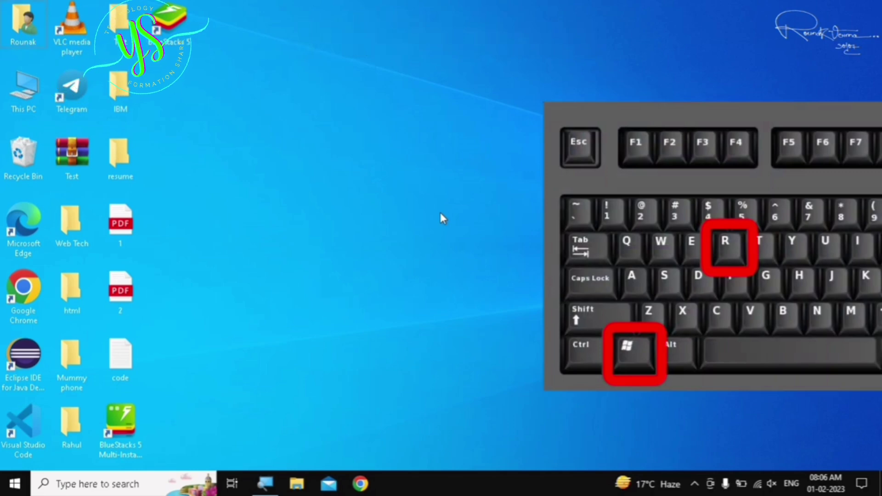
- Open the Windows Temp folder by running temp, and reposition its window on the desktop
{"action": "key", "text": "super+r"}
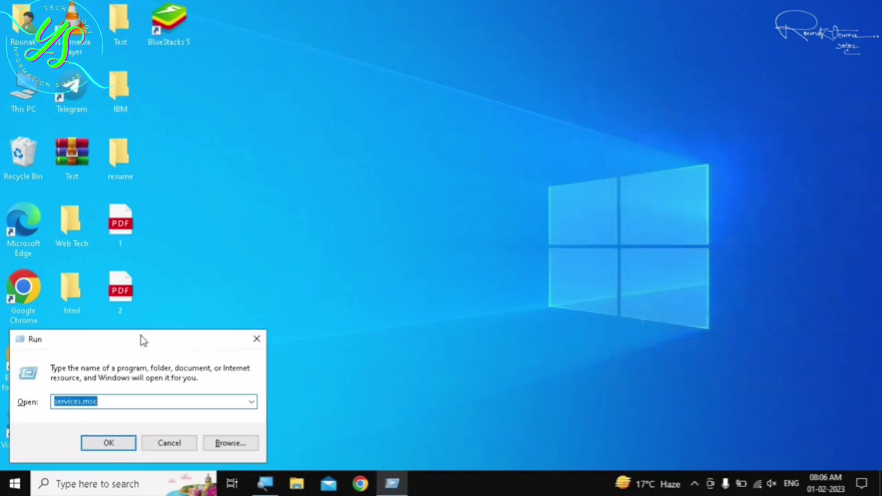
{"action": "left_click_drag", "start_coordinate": [143, 340], "coordinate": [462, 152]}
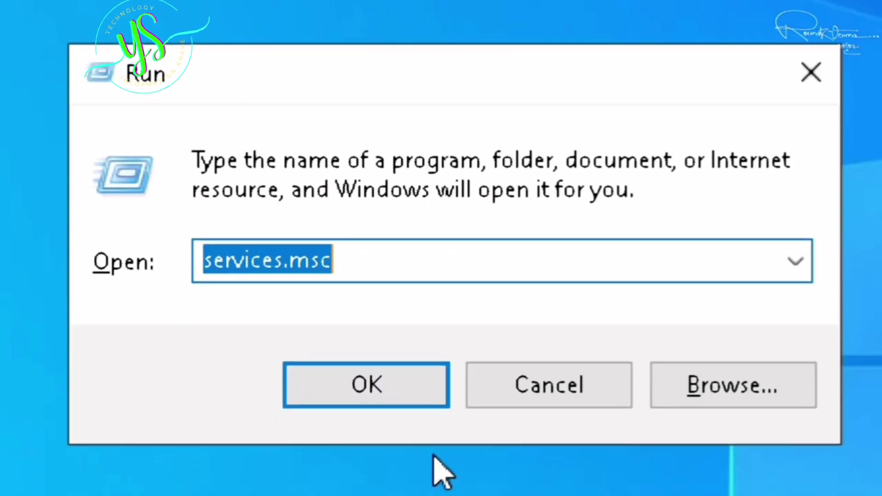
{"action": "key", "text": "BackSpace"}
{"action": "type", "text": "temp"}
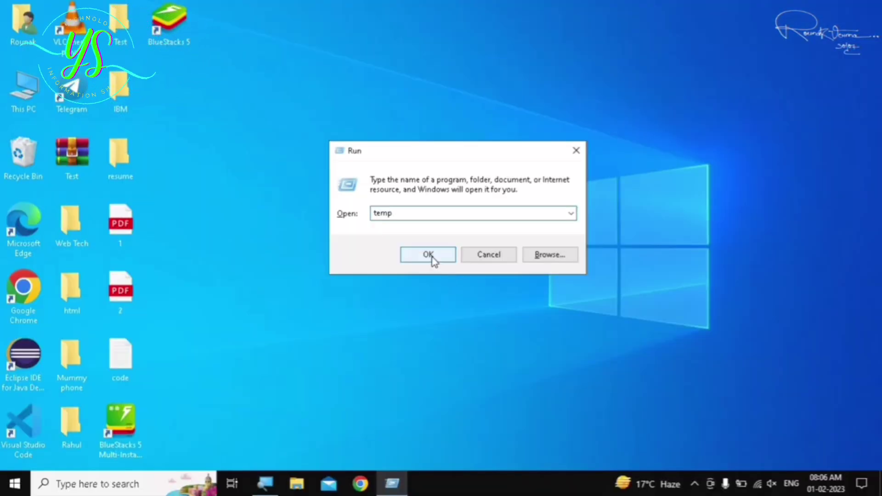
{"action": "left_click", "coordinate": [561, 384]}
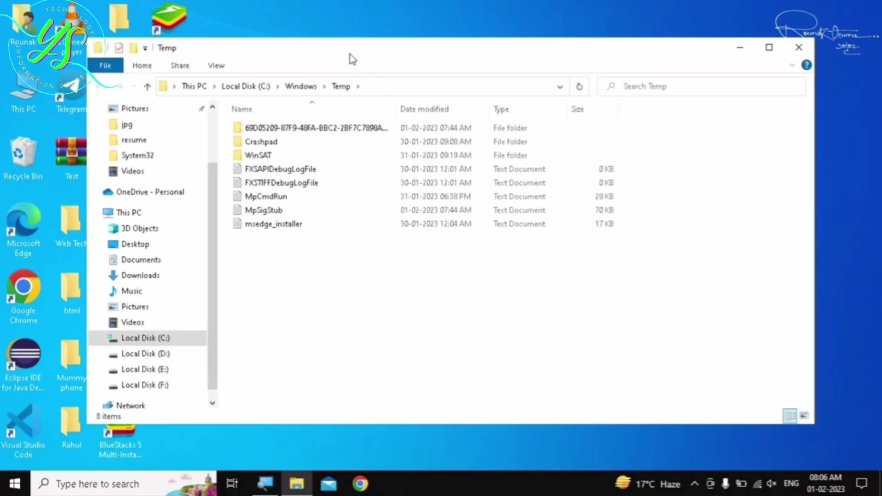
{"action": "left_click_drag", "start_coordinate": [352, 59], "coordinate": [413, 76]}
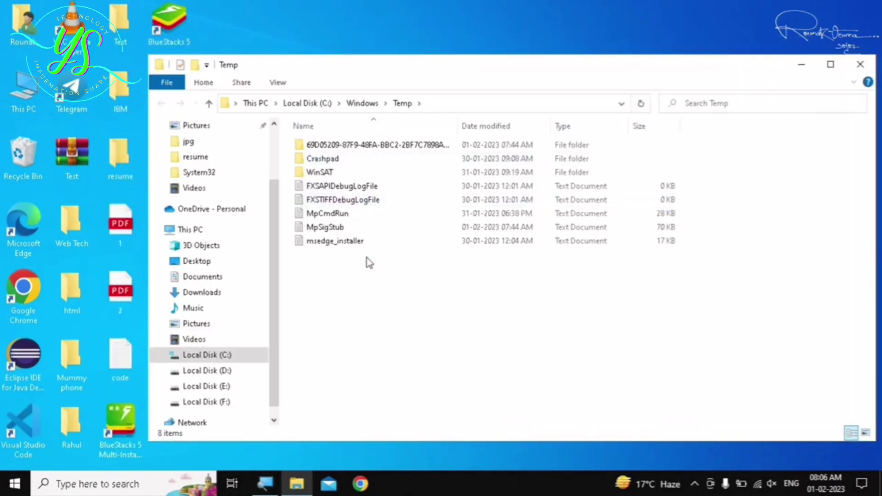
- Permanently delete all items in the Windows Temp folder, continuing with administrator permission for all and cancelling at the file in use
{"action": "left_click_drag", "start_coordinate": [346, 268], "coordinate": [406, 145]}
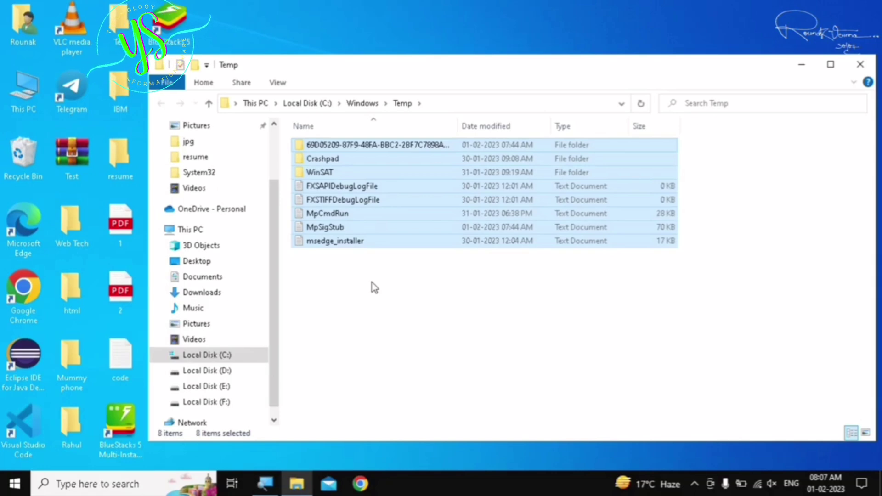
{"action": "left_click", "coordinate": [370, 282]}
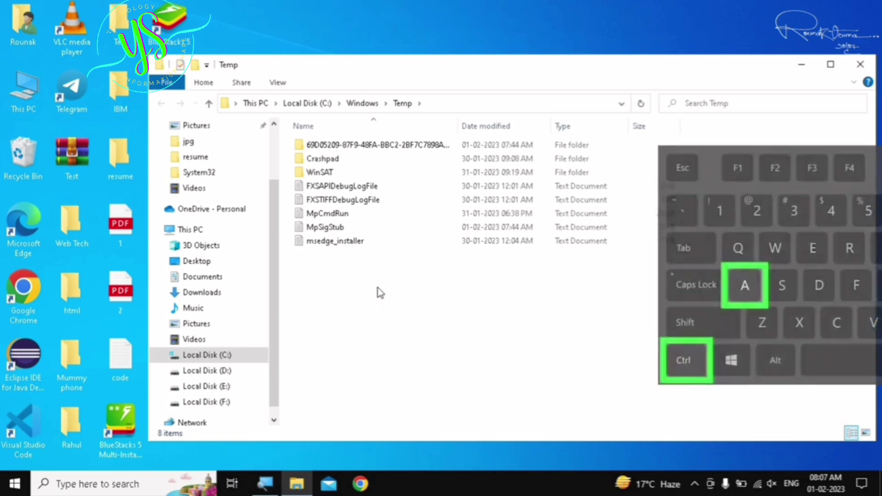
{"action": "key", "text": "ctrl+a"}
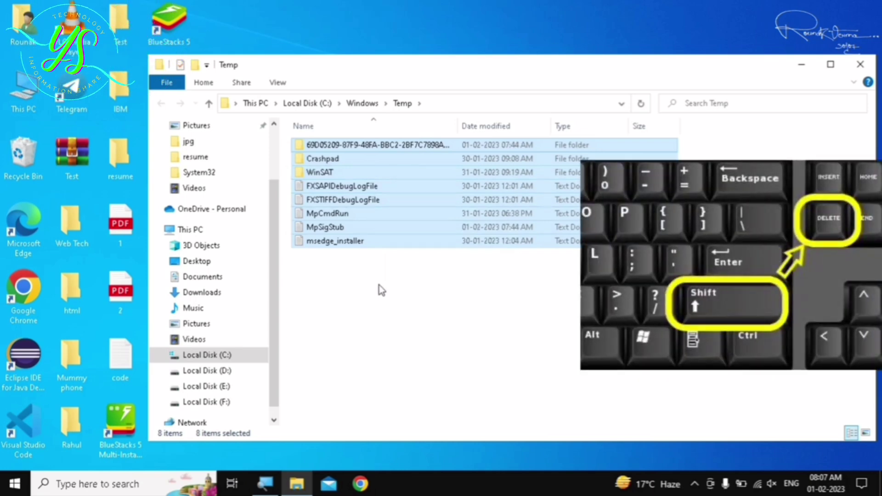
{"action": "key", "text": "shift+Delete"}
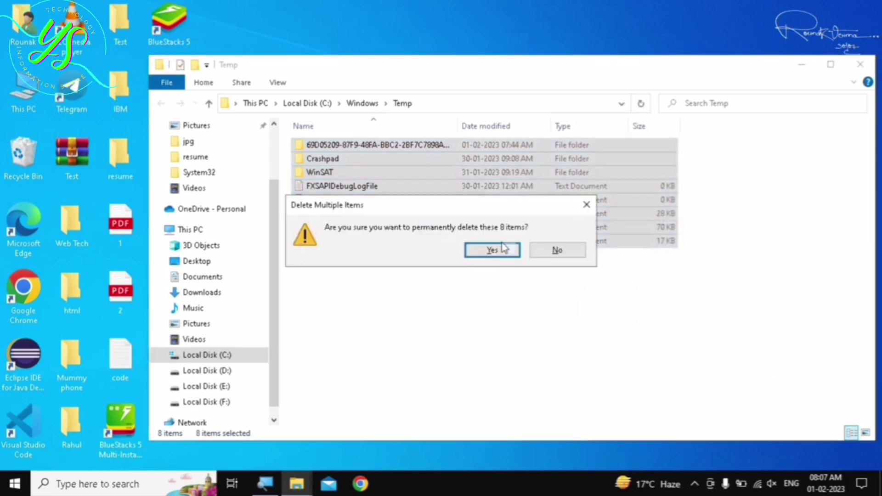
{"action": "left_click", "coordinate": [490, 251]}
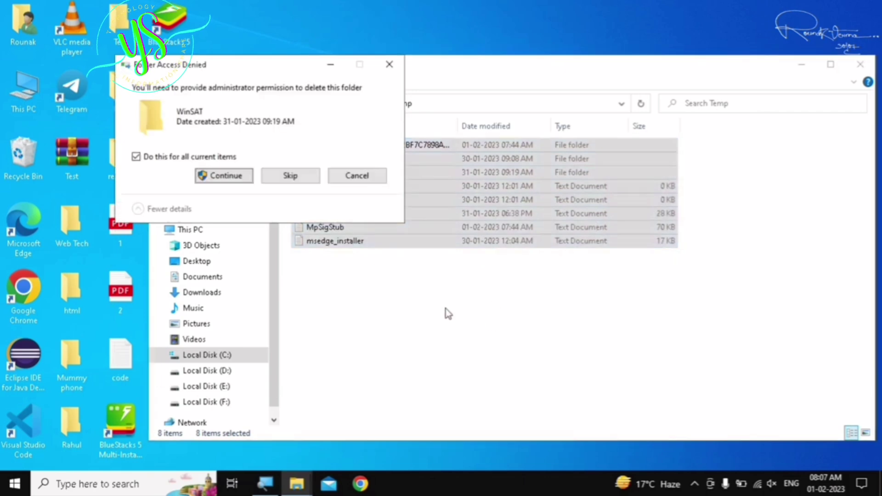
{"action": "left_click", "coordinate": [230, 180]}
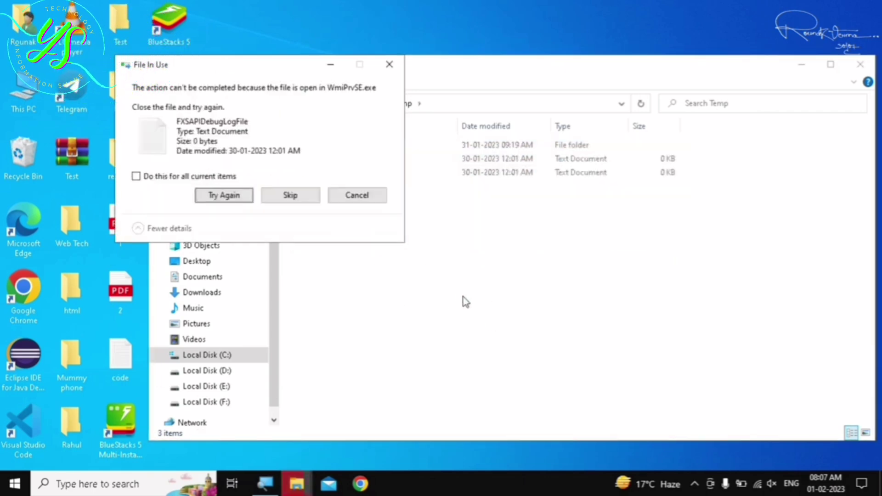
{"action": "left_click", "coordinate": [357, 196]}
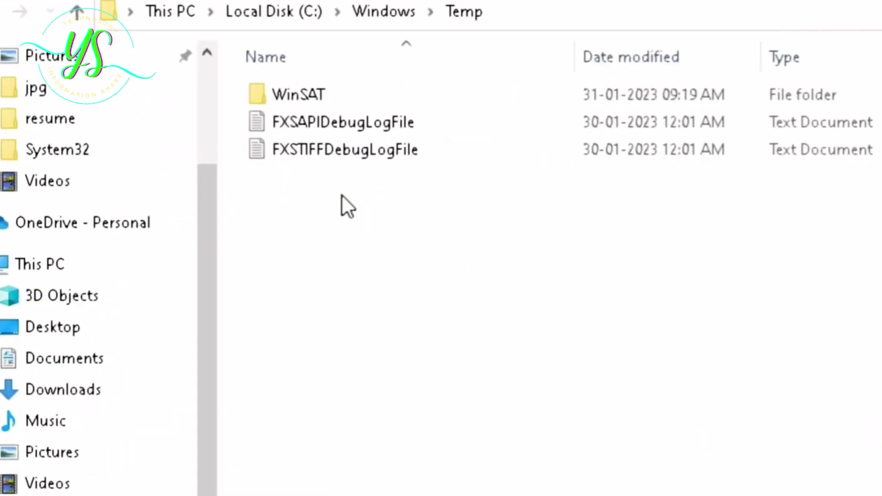
- Try to delete FXSTIFFDebugLogFile from the Windows Temp folder, cancel the attempt, and close the folder window
{"action": "left_click", "coordinate": [333, 152]}
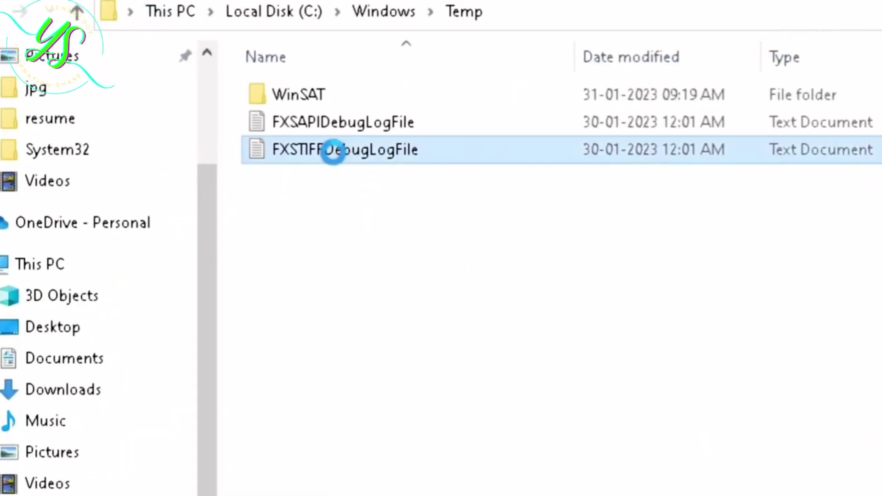
{"action": "right_click", "coordinate": [334, 152]}
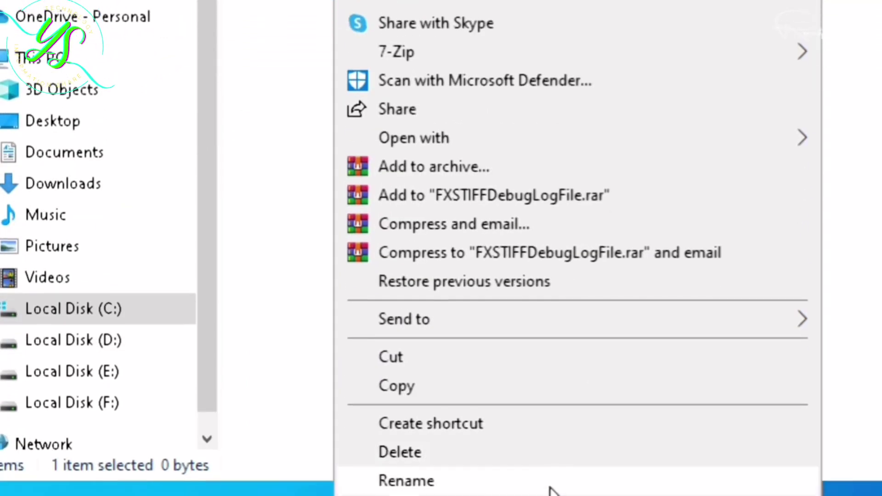
{"action": "left_click", "coordinate": [544, 450]}
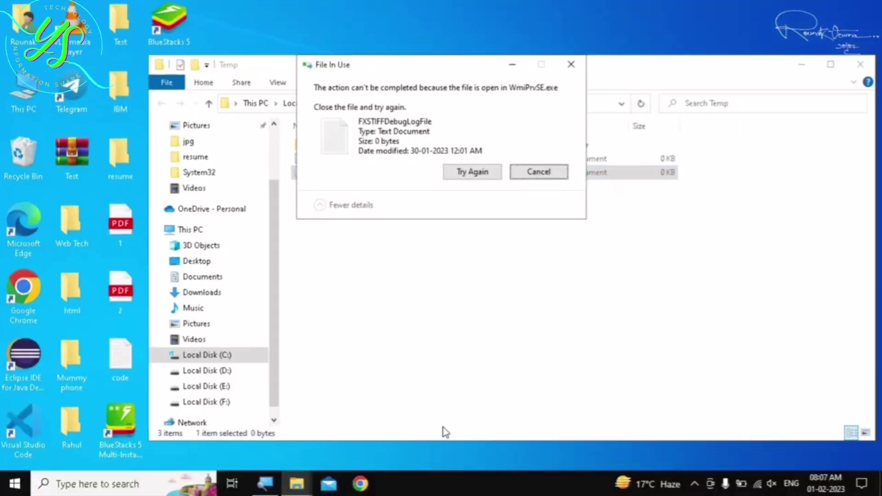
{"action": "left_click", "coordinate": [529, 173]}
{"action": "left_click", "coordinate": [437, 315]}
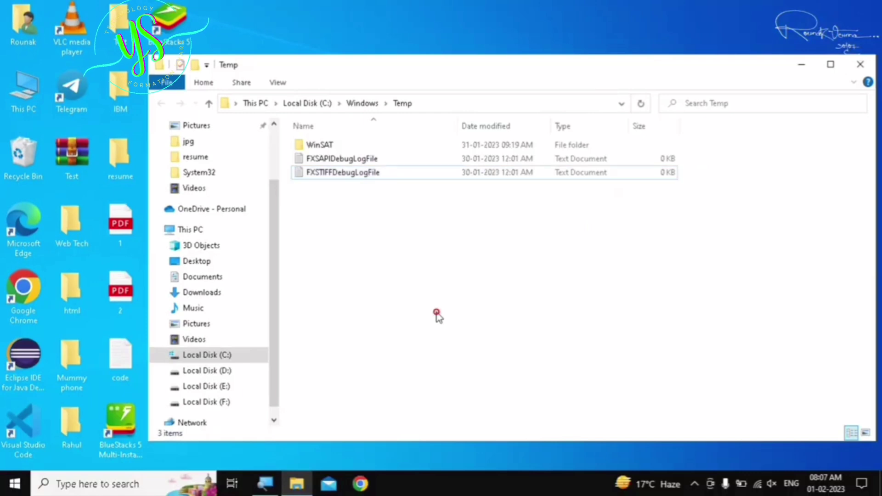
{"action": "left_click", "coordinate": [852, 70]}
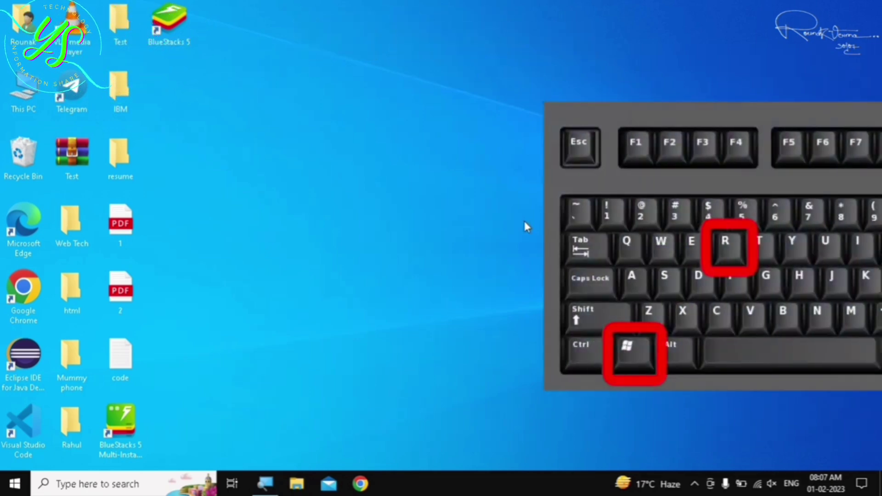
- Open the user's local AppData Temp folder by running %temp%
{"action": "key", "text": "super+r"}
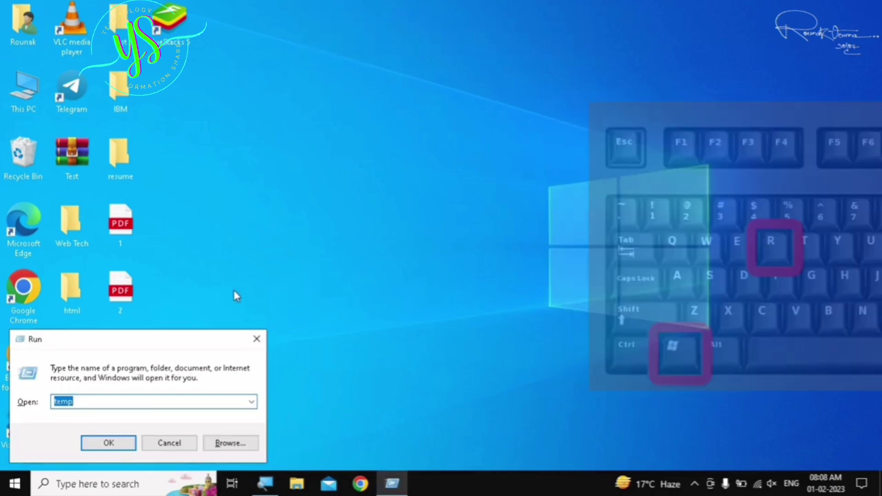
{"action": "left_click_drag", "start_coordinate": [364, 215], "coordinate": [438, 170]}
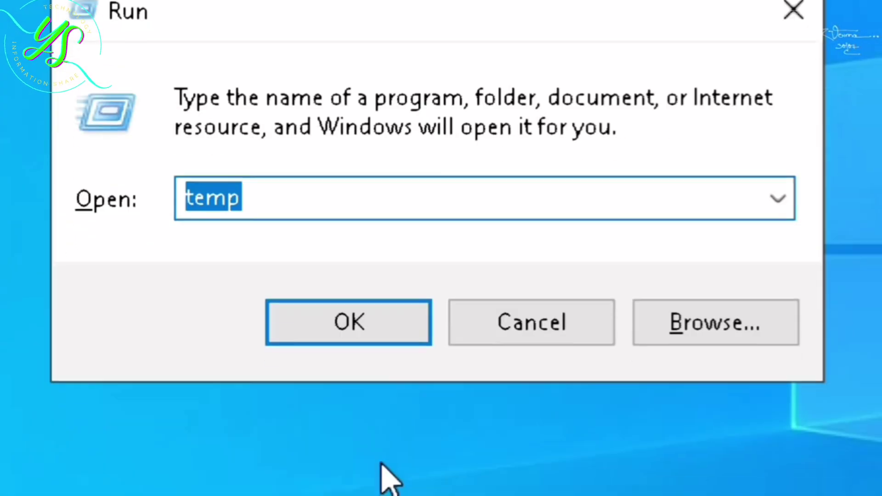
{"action": "key", "text": "BackSpace"}
{"action": "type", "text": "%temp%"}
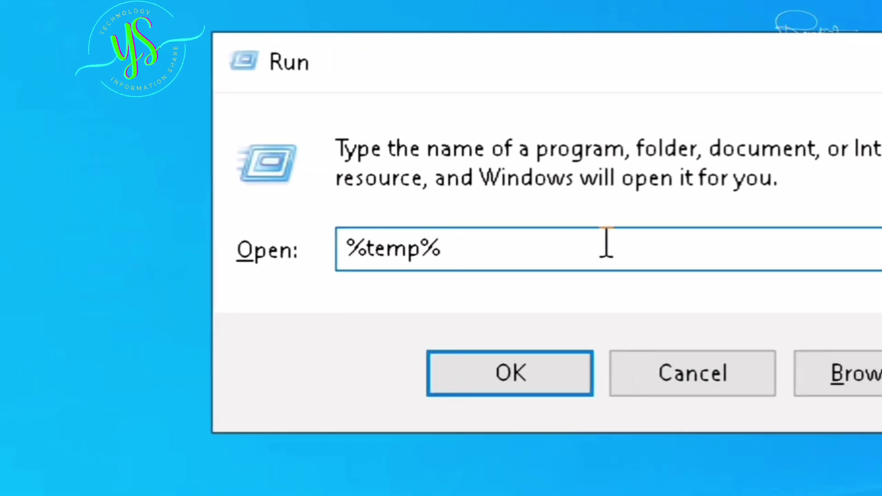
{"action": "left_click", "coordinate": [553, 368]}
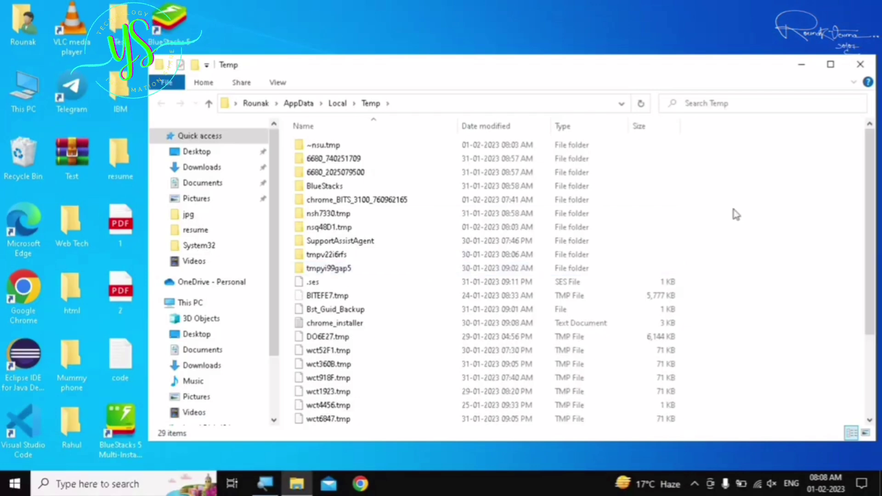
- Permanently delete all items in the local AppData Temp folder and close the folder window
{"action": "left_click_drag", "start_coordinate": [872, 171], "coordinate": [855, 142]}
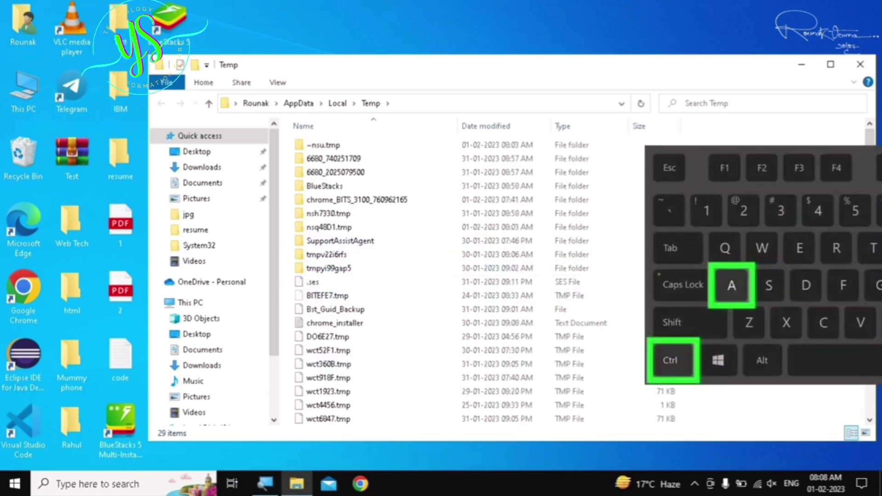
{"action": "key", "text": "ctrl+a"}
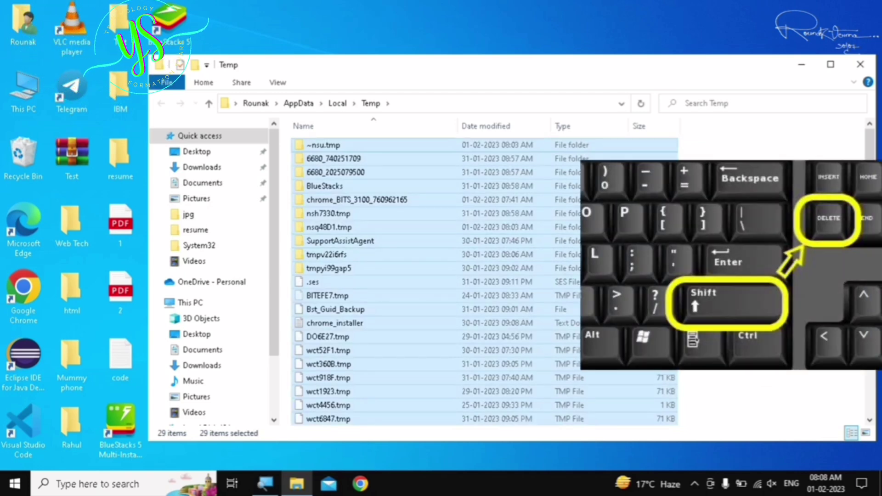
{"action": "key", "text": "shift+Delete"}
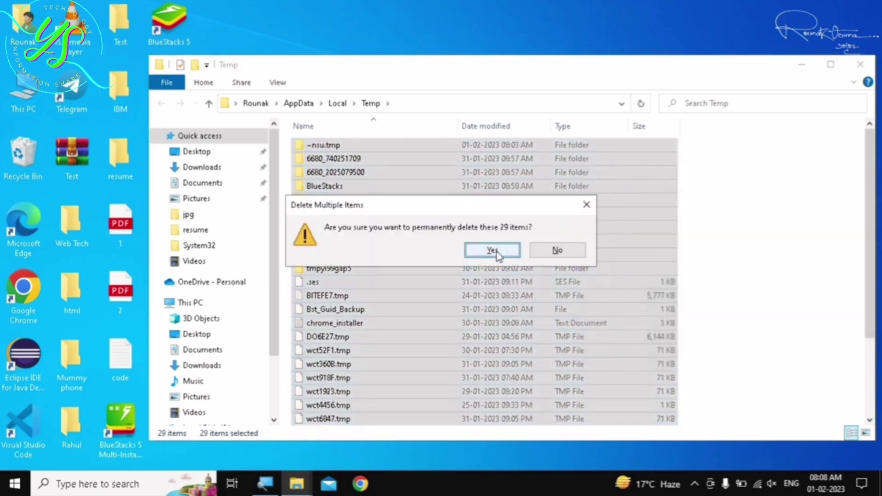
{"action": "left_click", "coordinate": [493, 250]}
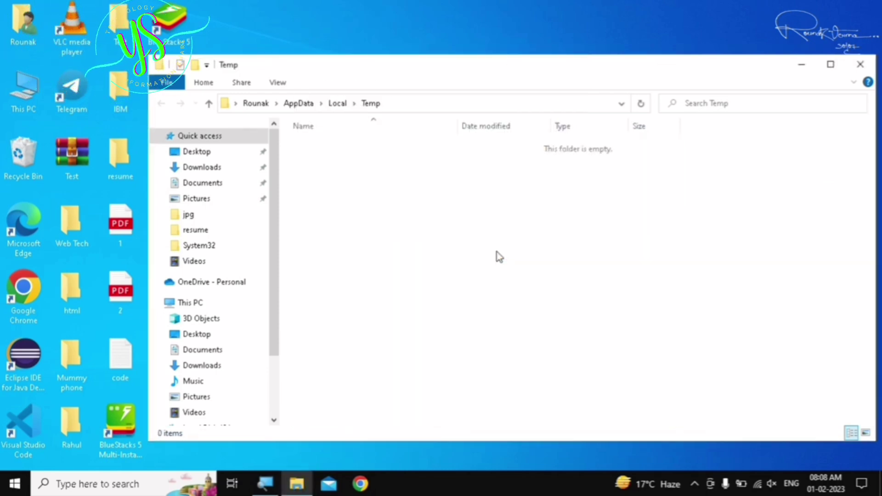
{"action": "left_click", "coordinate": [864, 65]}
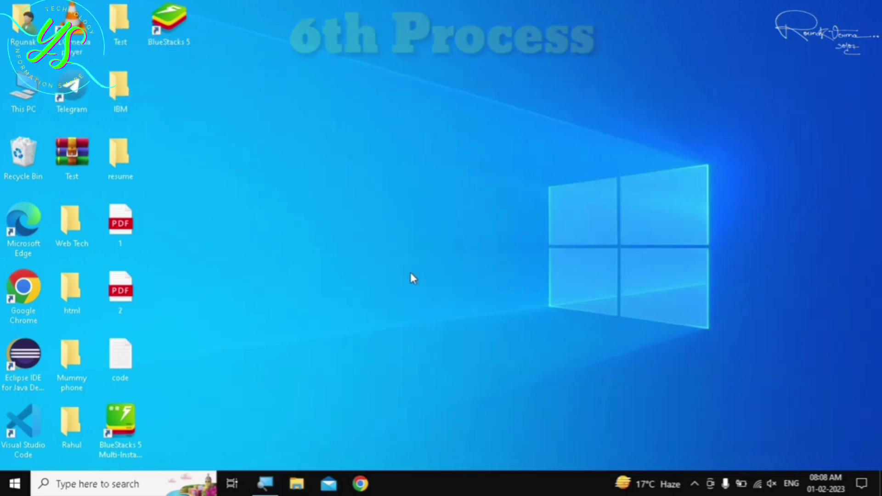
- Open the Windows Prefetch folder by running prefetch, and grant permission to access it
{"action": "key", "text": "super+r"}
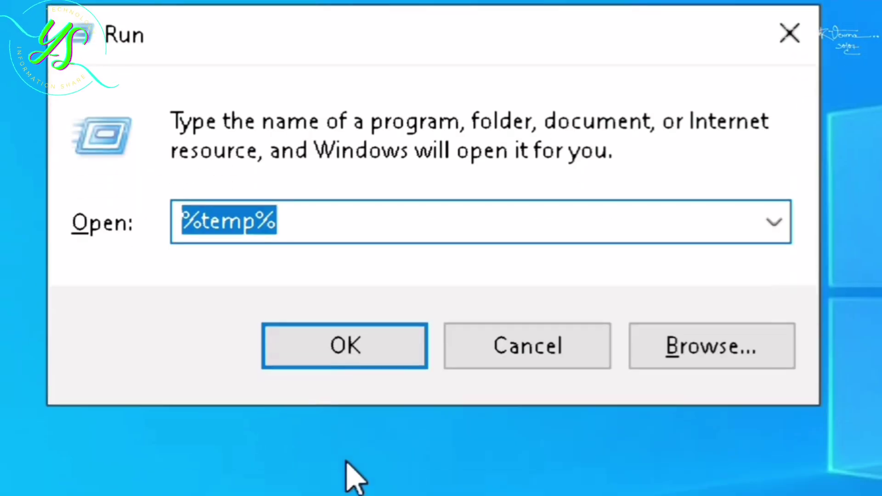
{"action": "key", "text": "BackSpace"}
{"action": "type", "text": "prefetch"}
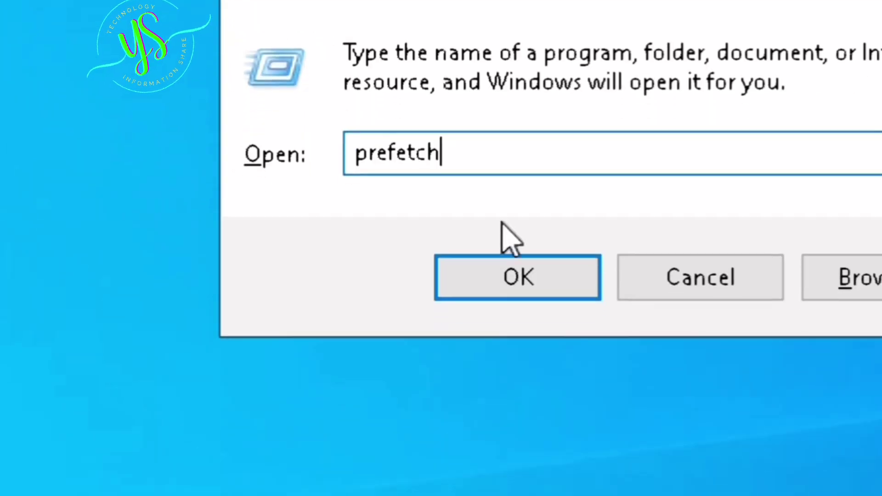
{"action": "left_click", "coordinate": [521, 387]}
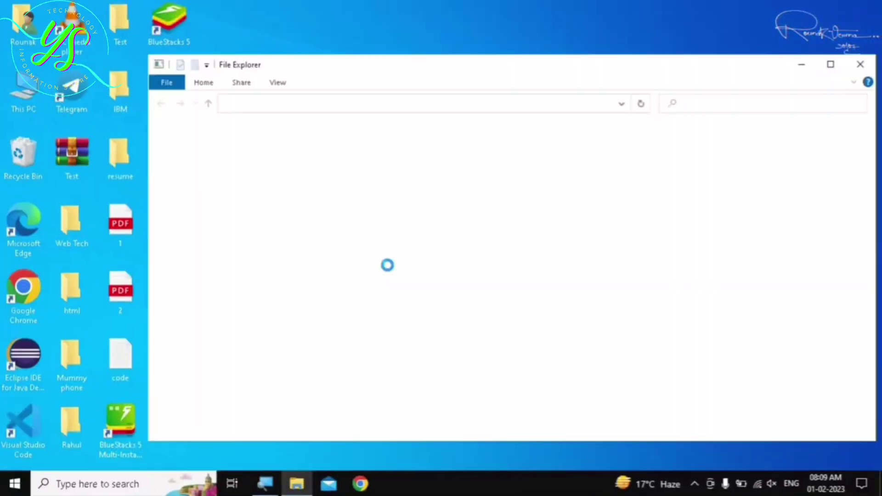
{"action": "left_click", "coordinate": [443, 252]}
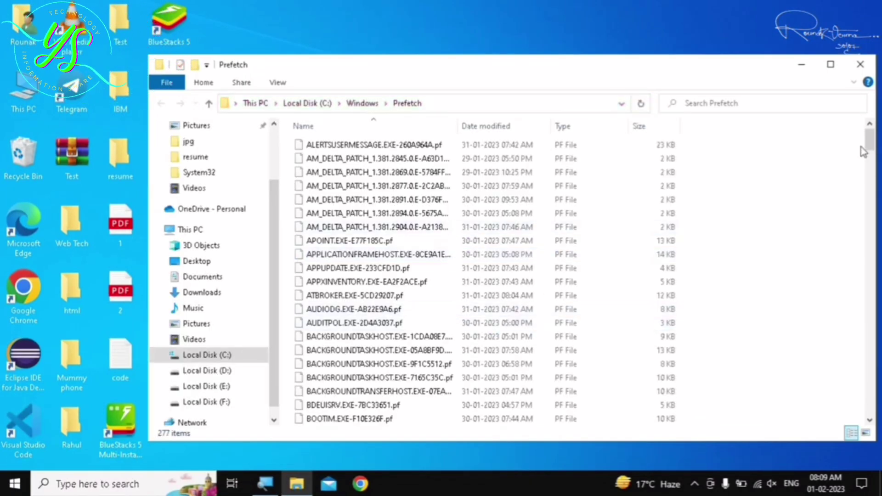
- Permanently delete all files in the Prefetch folder and close the folder window
{"action": "mouse_move", "coordinate": [868, 145]}
{"action": "left_mouse_down"}
{"action": "mouse_move", "coordinate": [871, 232]}
{"action": "mouse_move", "coordinate": [867, 132]}
{"action": "left_mouse_up"}
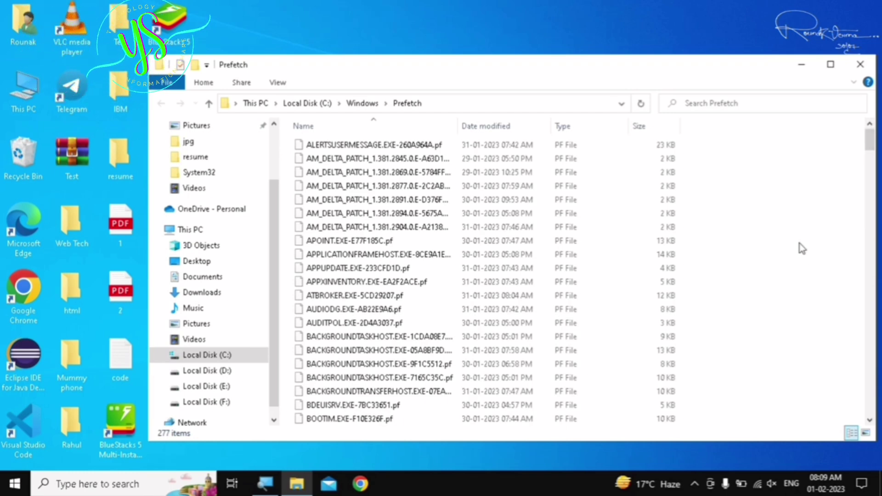
{"action": "key", "text": "ctrl+a"}
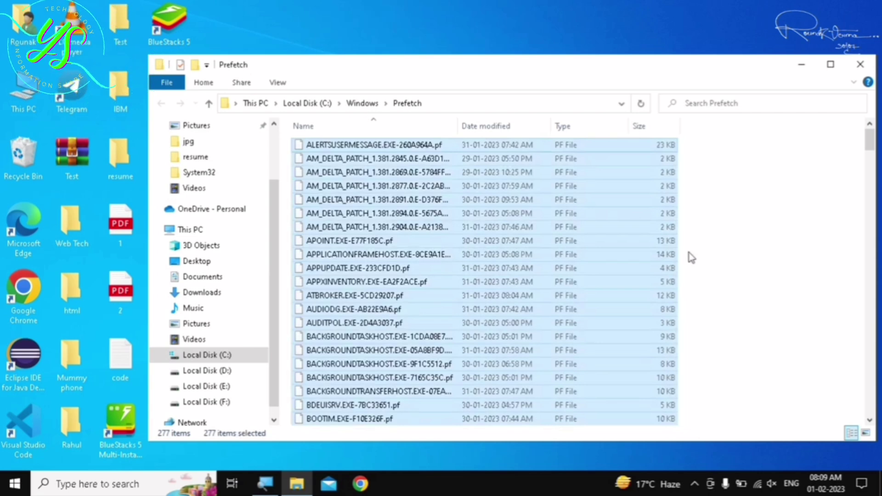
{"action": "key", "text": "shift+Delete"}
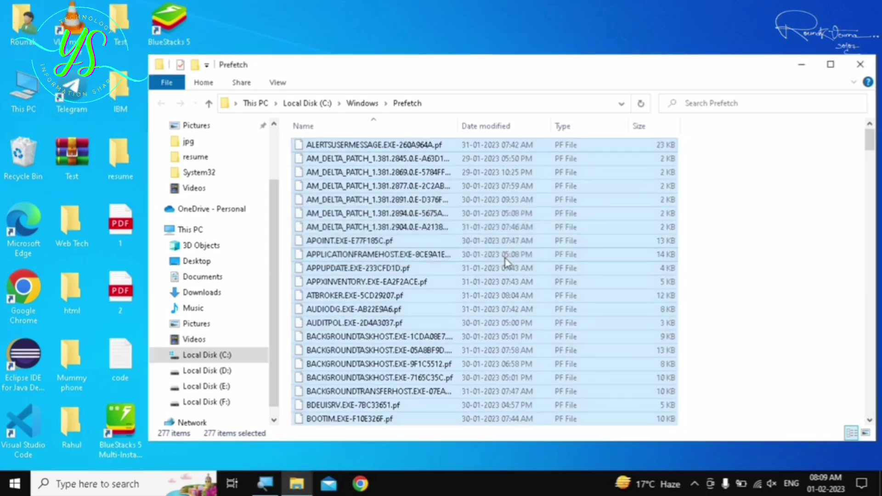
{"action": "key", "text": "Delete"}
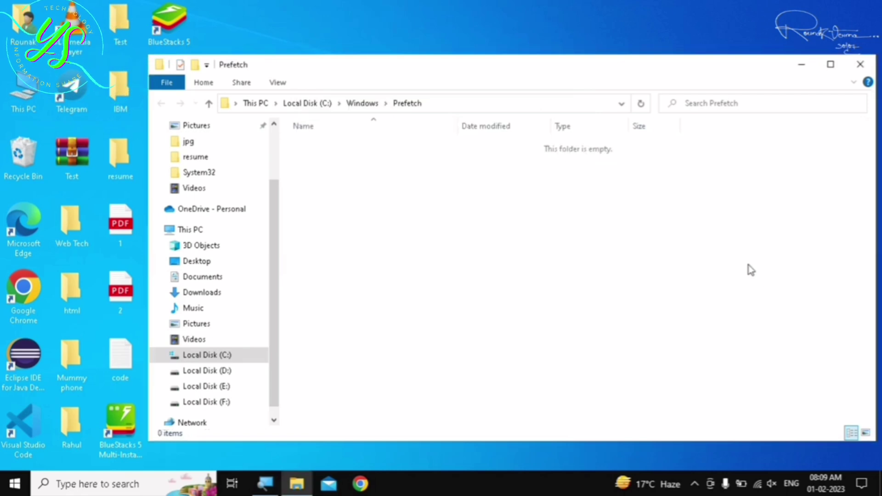
{"action": "left_click", "coordinate": [861, 65]}
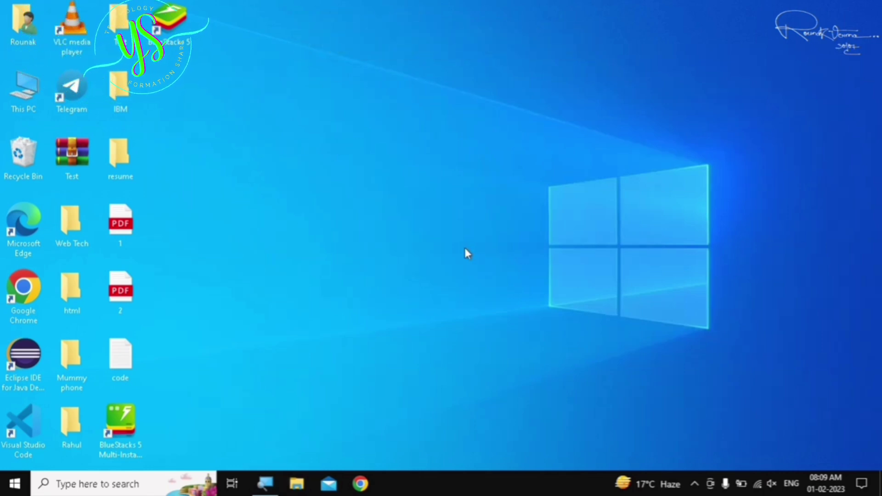
- Launch Disk Cleanup by running cleanmgr
{"action": "key", "text": "super+r"}
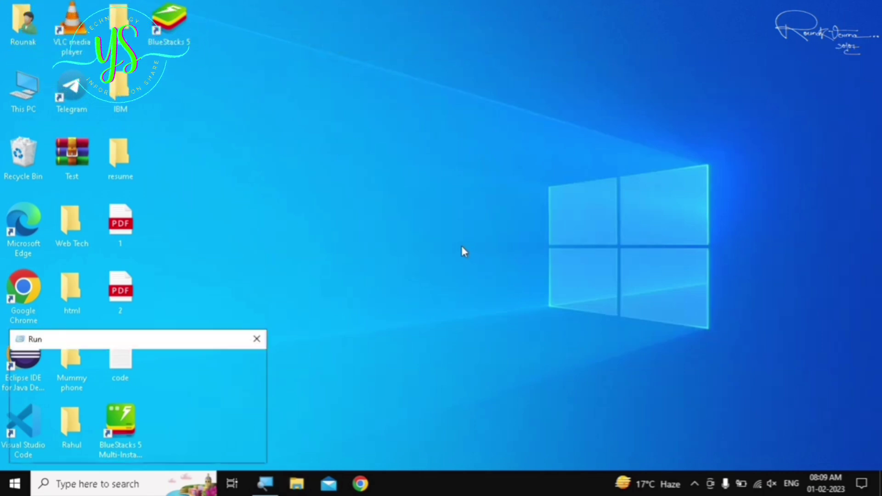
{"action": "left_click_drag", "start_coordinate": [149, 338], "coordinate": [439, 148]}
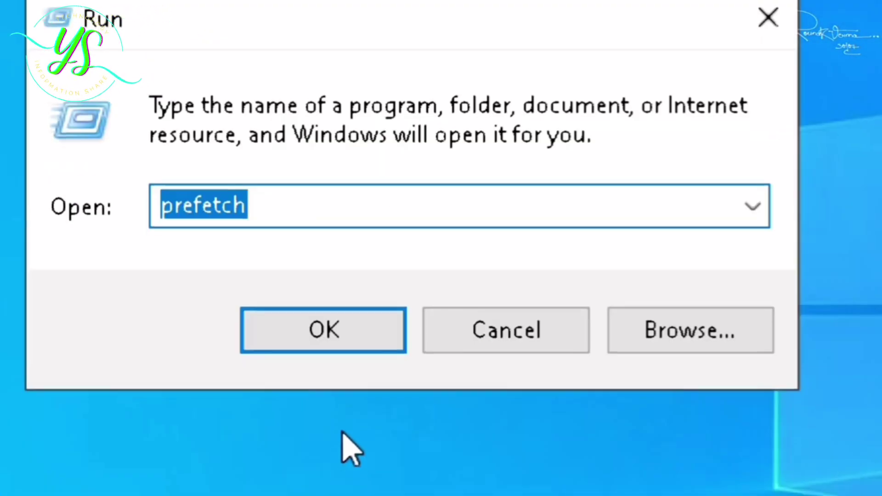
{"action": "key", "text": "BackSpace"}
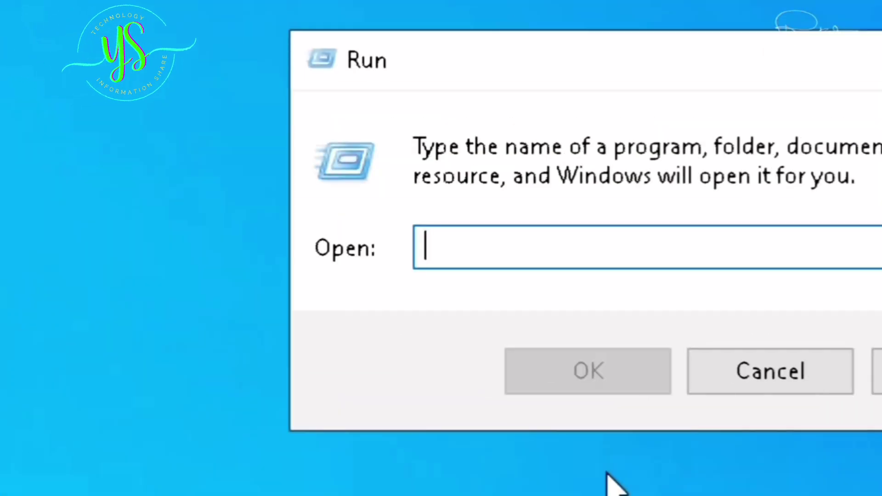
{"action": "type", "text": "cl"}
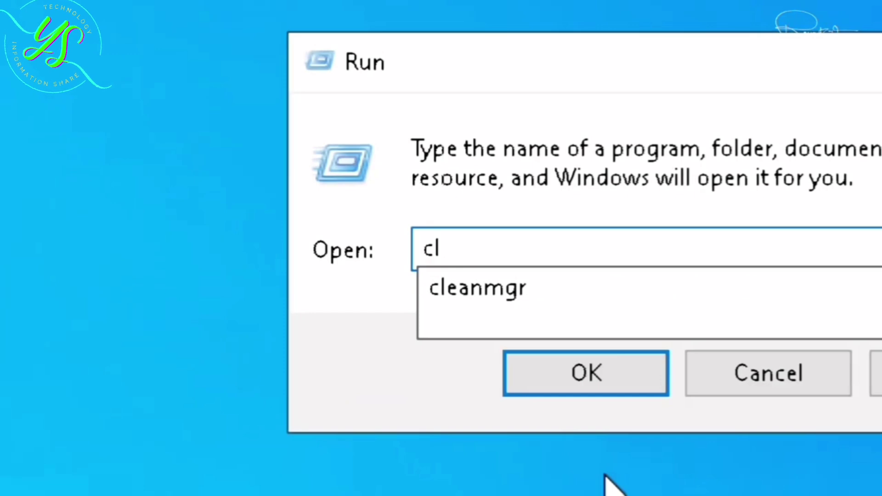
{"action": "type", "text": "eanmgr"}
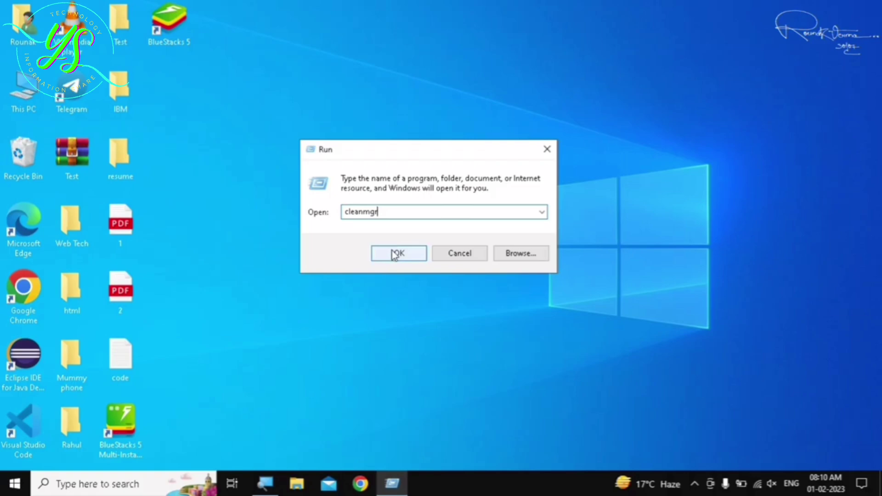
{"action": "left_click", "coordinate": [396, 254]}
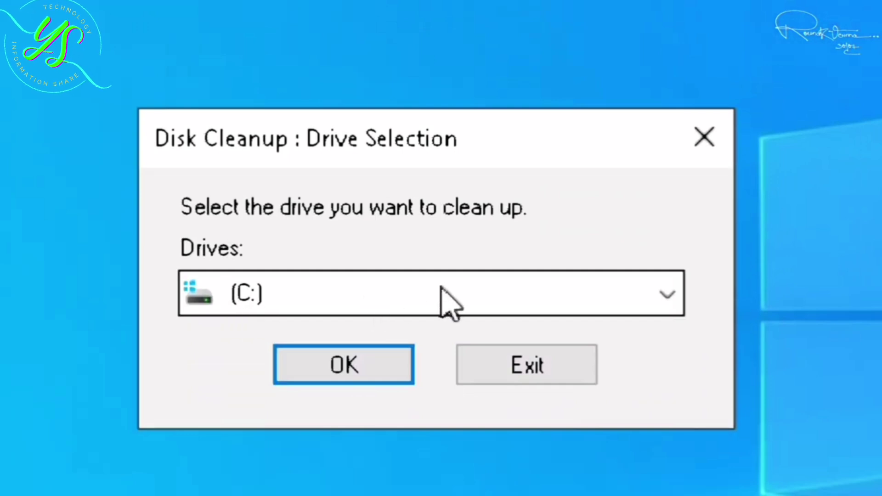
- Choose drive C: as the drive to clean up and start the scan
{"action": "left_click", "coordinate": [332, 299]}
{"action": "left_click", "coordinate": [304, 339]}
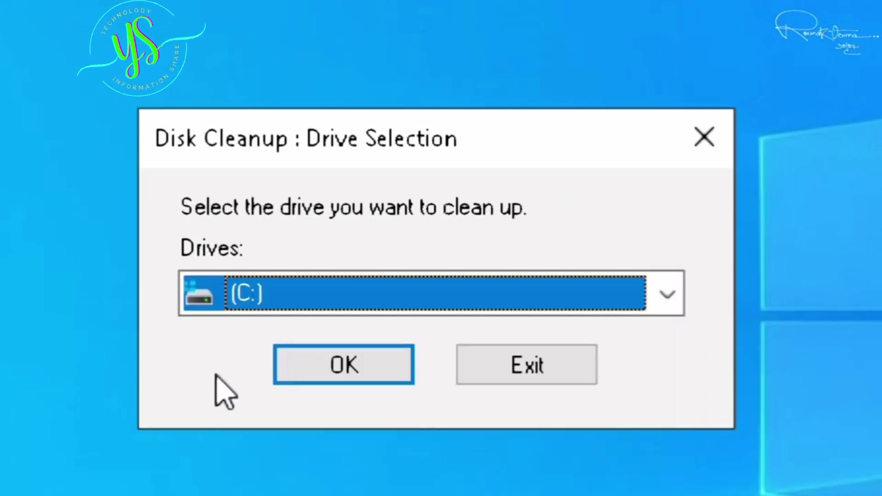
{"action": "left_click", "coordinate": [374, 368]}
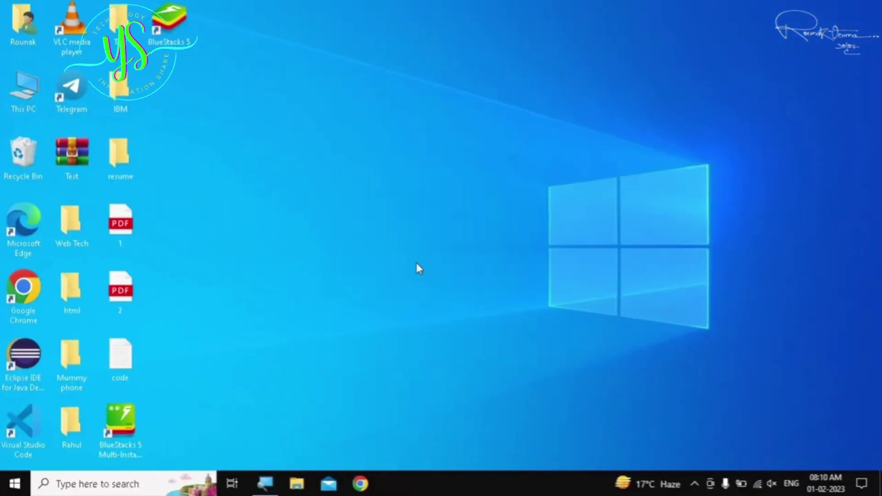
- Add Windows error reports, DirectX Shader Cache, Delivery Optimization Files, Recycle Bin and Temporary files to the cleanup selection, and permanently delete the selected files
{"action": "left_click_drag", "start_coordinate": [161, 55], "coordinate": [448, 94]}
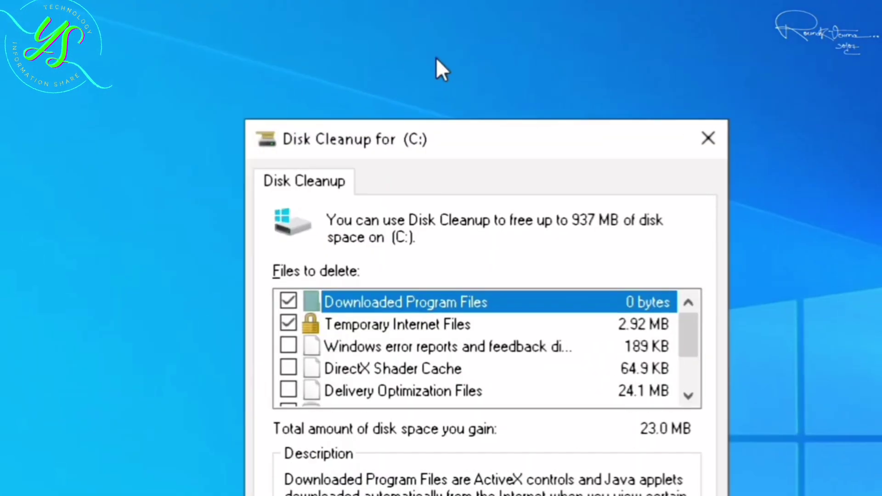
{"action": "left_click", "coordinate": [288, 345]}
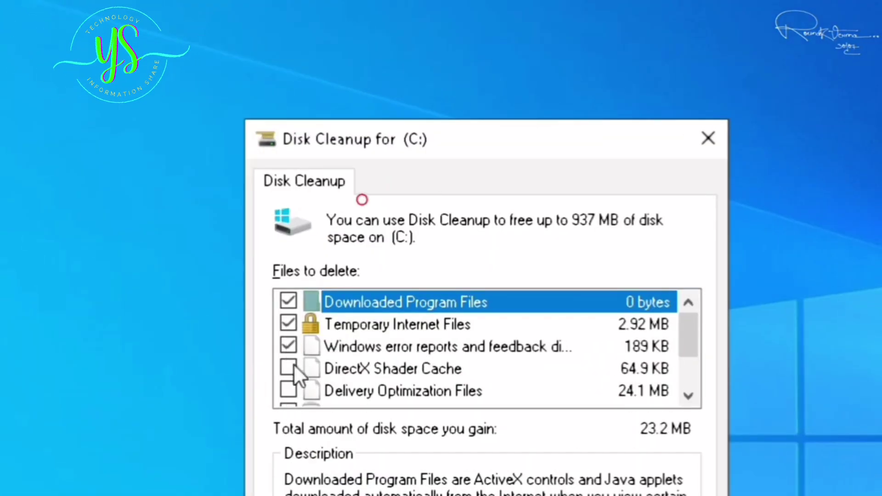
{"action": "left_click", "coordinate": [294, 365]}
{"action": "left_click", "coordinate": [290, 389]}
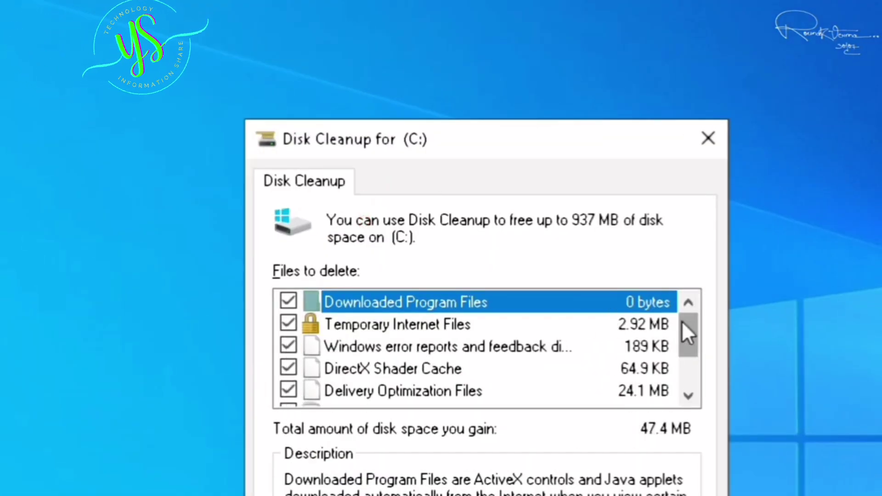
{"action": "left_click_drag", "start_coordinate": [683, 322], "coordinate": [693, 366]}
{"action": "left_click", "coordinate": [289, 345]}
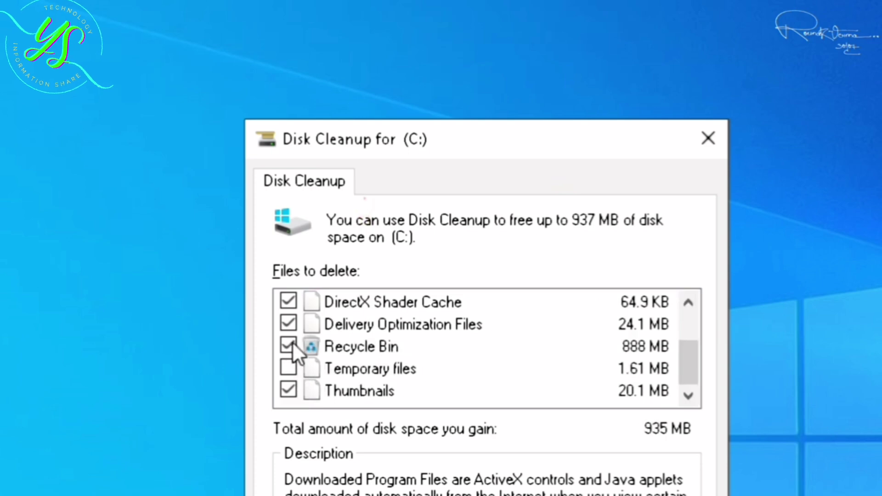
{"action": "left_click", "coordinate": [289, 368]}
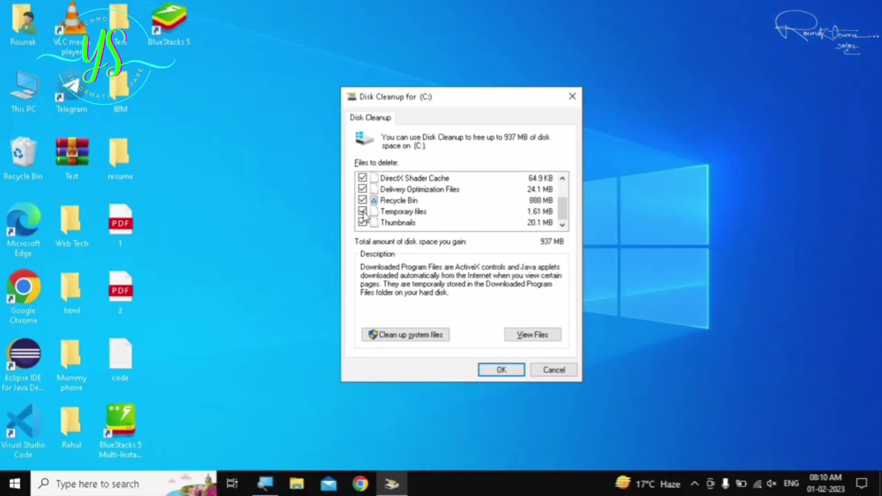
{"action": "left_click", "coordinate": [503, 371]}
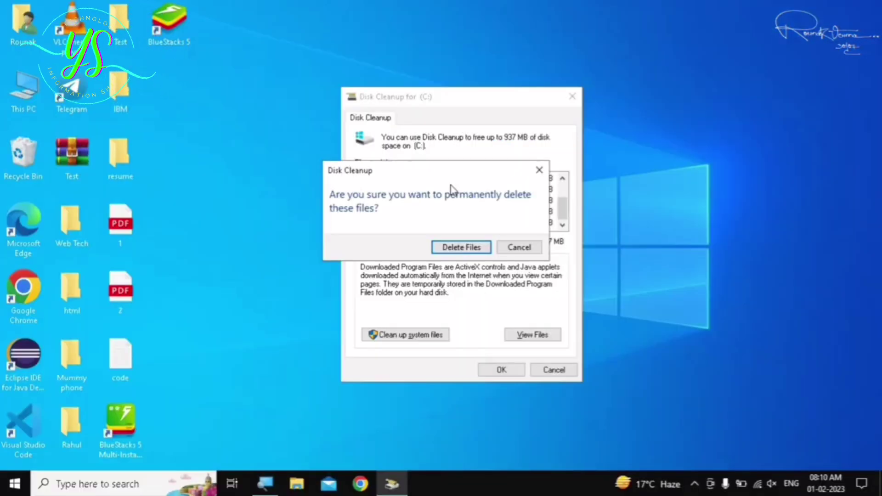
{"action": "left_click", "coordinate": [462, 248]}
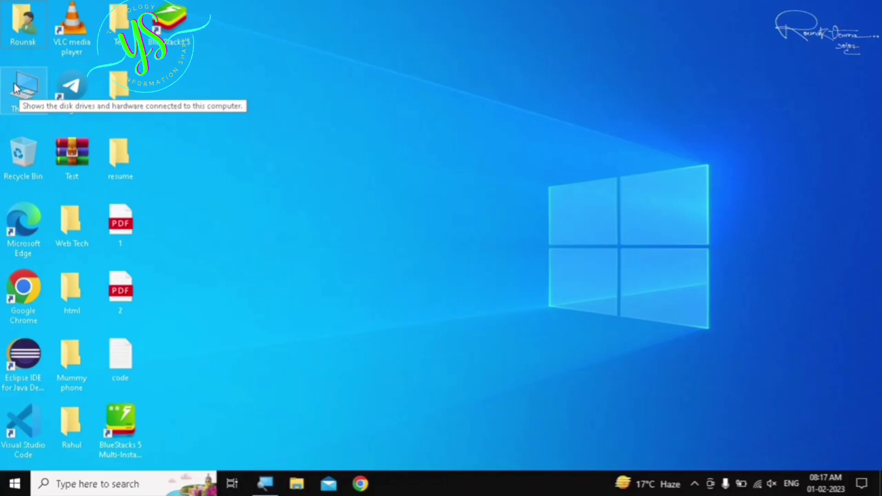
- Open the Performance Options from This PC's properties through the advanced system settings
{"action": "right_click", "coordinate": [15, 87]}
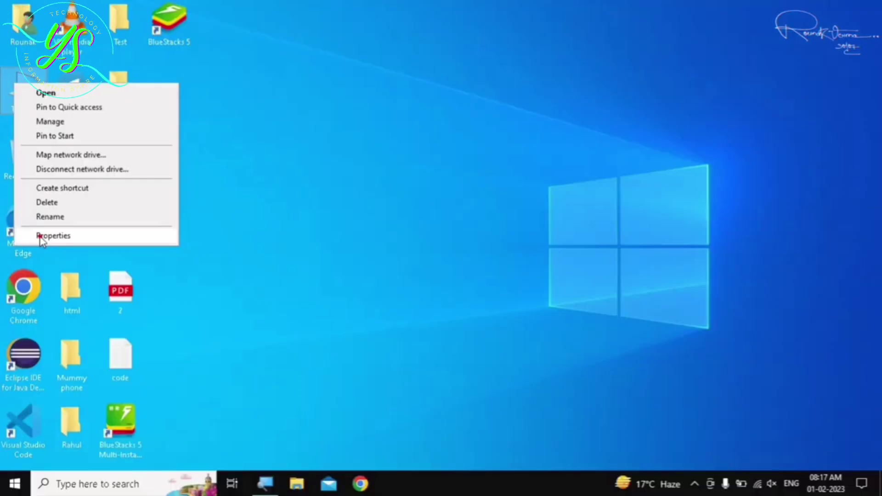
{"action": "left_click", "coordinate": [79, 239]}
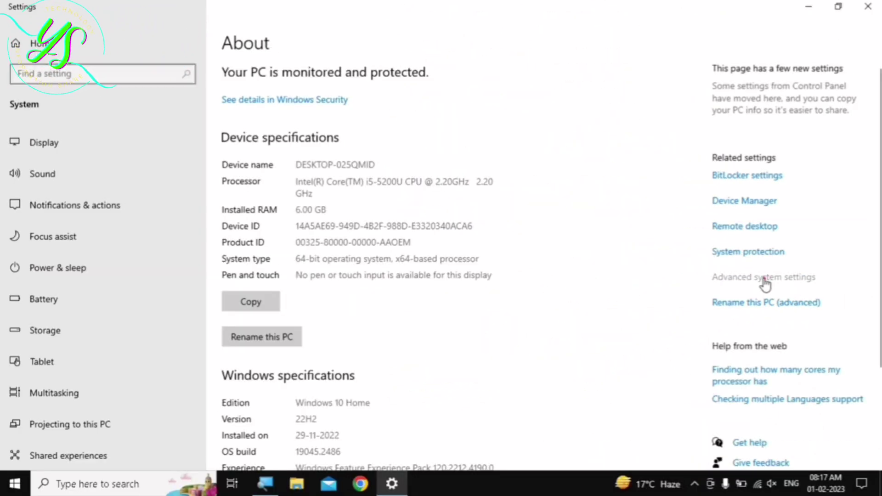
{"action": "left_click", "coordinate": [765, 278]}
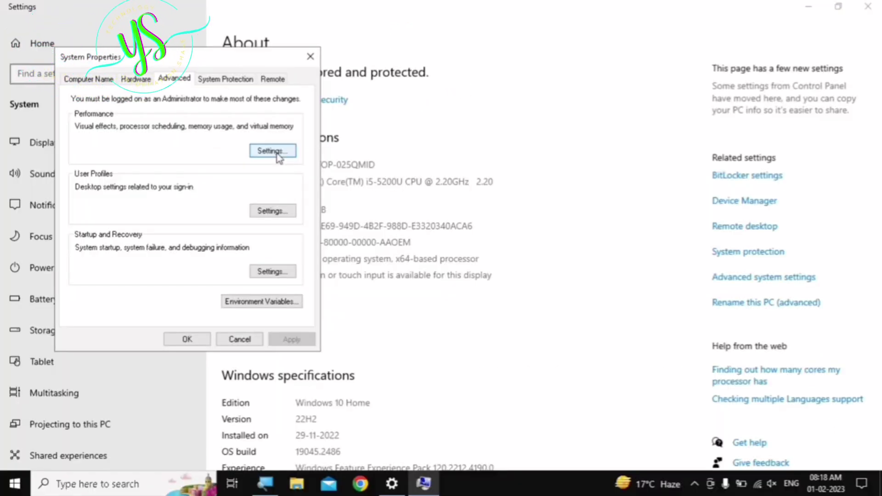
{"action": "left_click", "coordinate": [277, 154]}
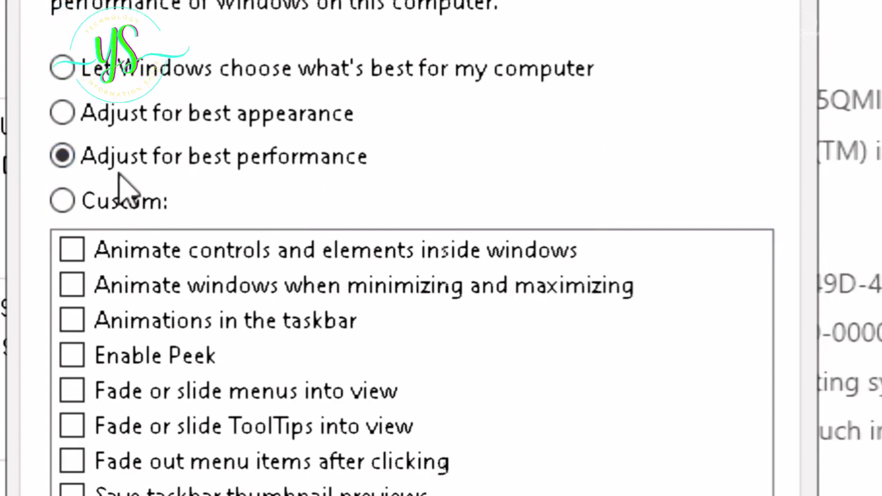
- Set the visual effects to Adjust for best performance, apply the change, and close the open dialogs and the Settings window
{"action": "left_click", "coordinate": [63, 69]}
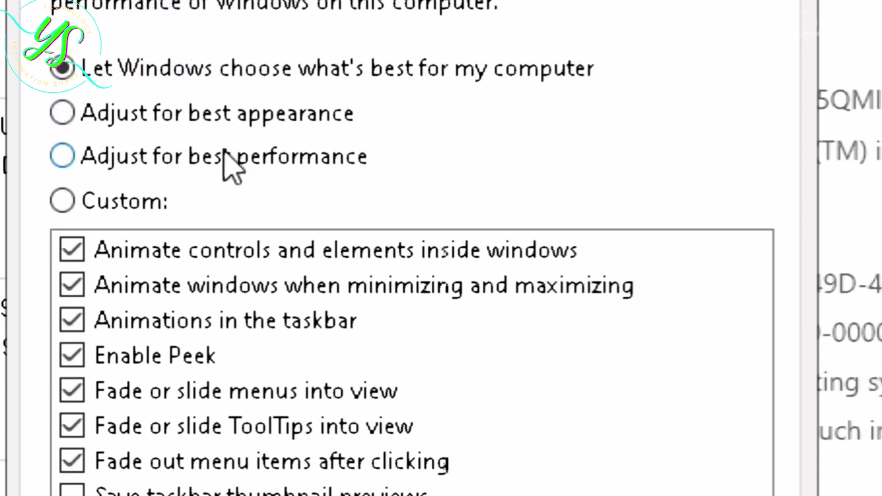
{"action": "left_click", "coordinate": [64, 157]}
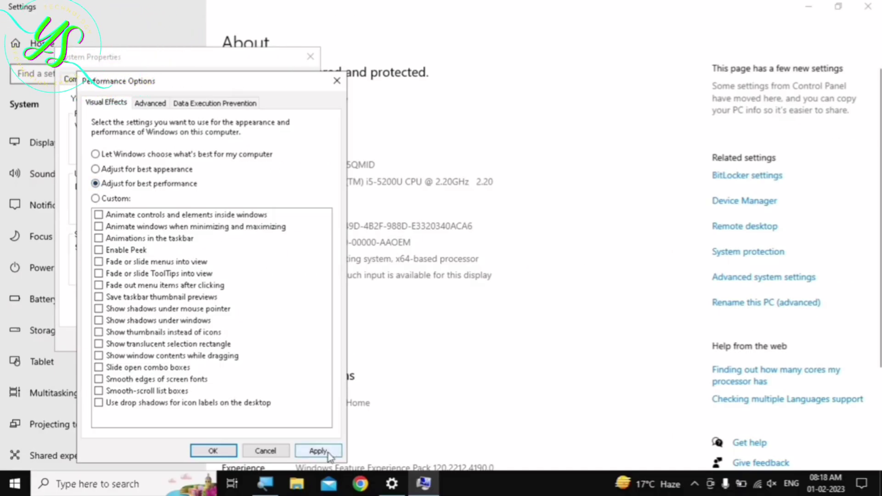
{"action": "left_click", "coordinate": [326, 452]}
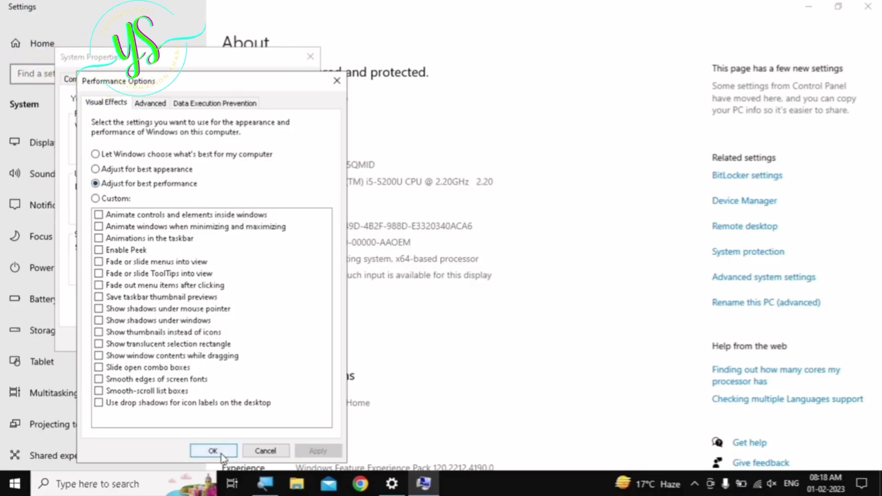
{"action": "left_click", "coordinate": [221, 455]}
{"action": "left_click", "coordinate": [185, 338]}
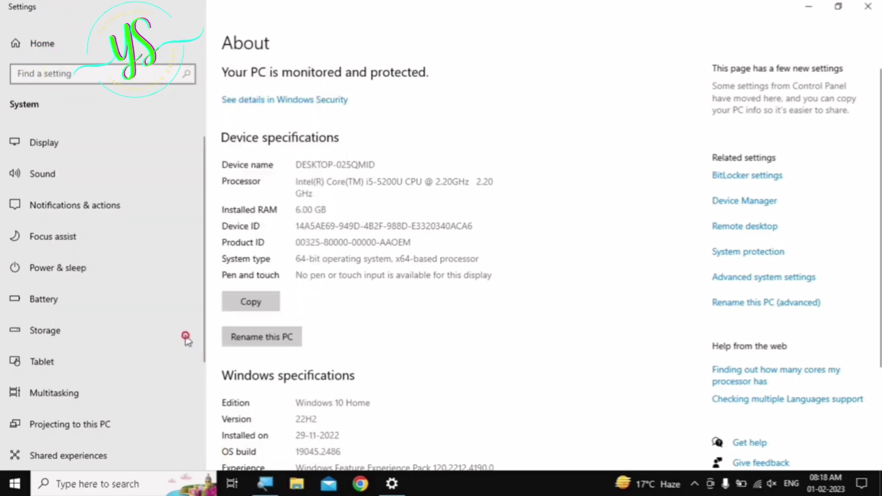
{"action": "left_click", "coordinate": [868, 6]}
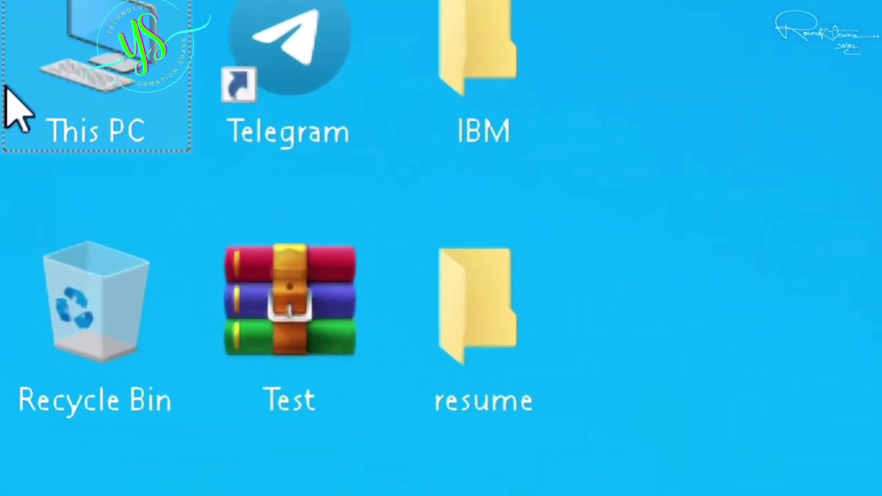
- Open the Virtual Memory settings from This PC's advanced system settings and keep automatic paging file management for all drives off
{"action": "right_click", "coordinate": [1, 106]}
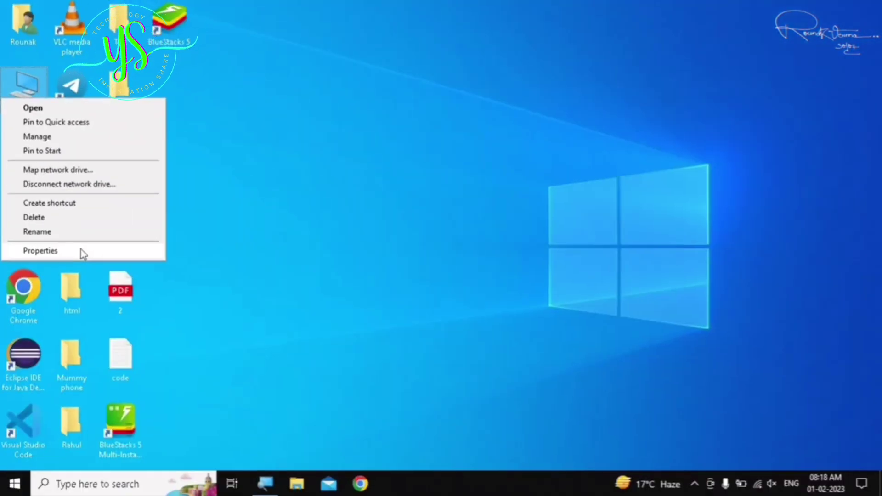
{"action": "left_click", "coordinate": [324, 381]}
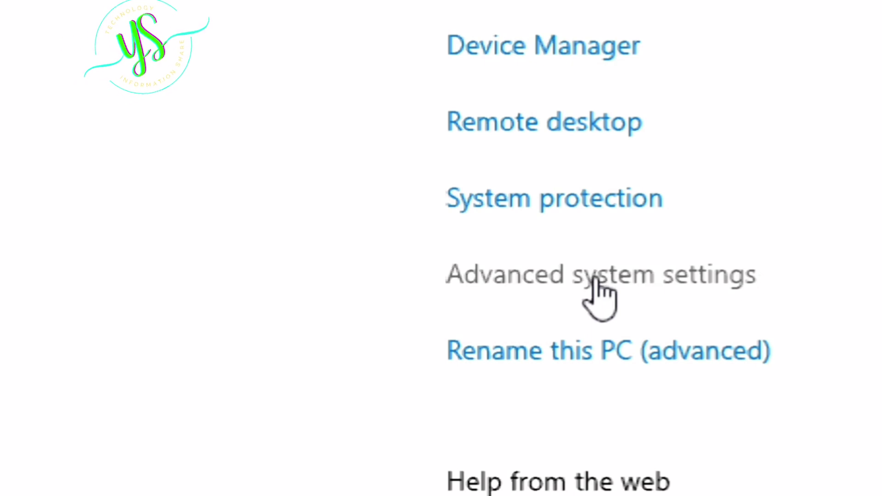
{"action": "left_click", "coordinate": [595, 279]}
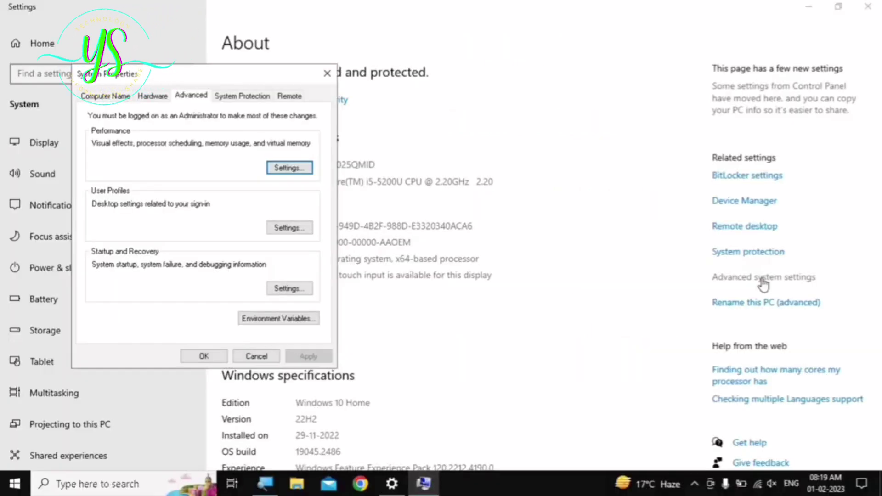
{"action": "left_click_drag", "start_coordinate": [201, 75], "coordinate": [430, 82]}
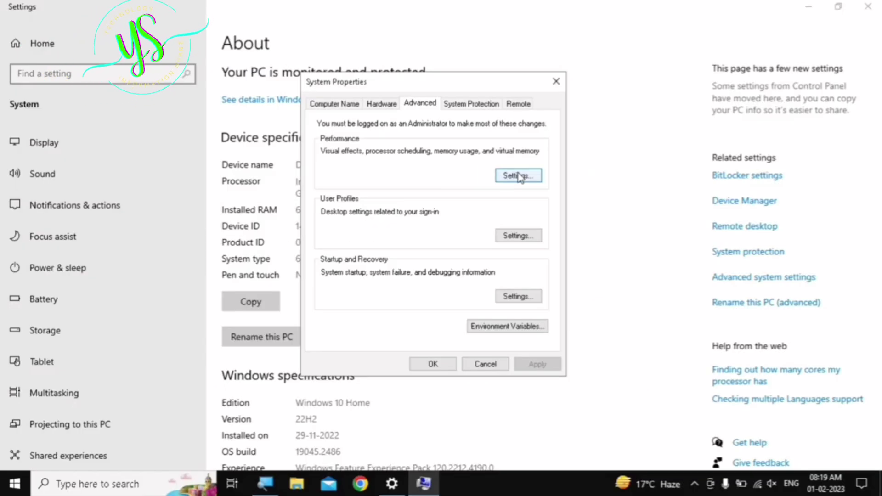
{"action": "left_click", "coordinate": [519, 176]}
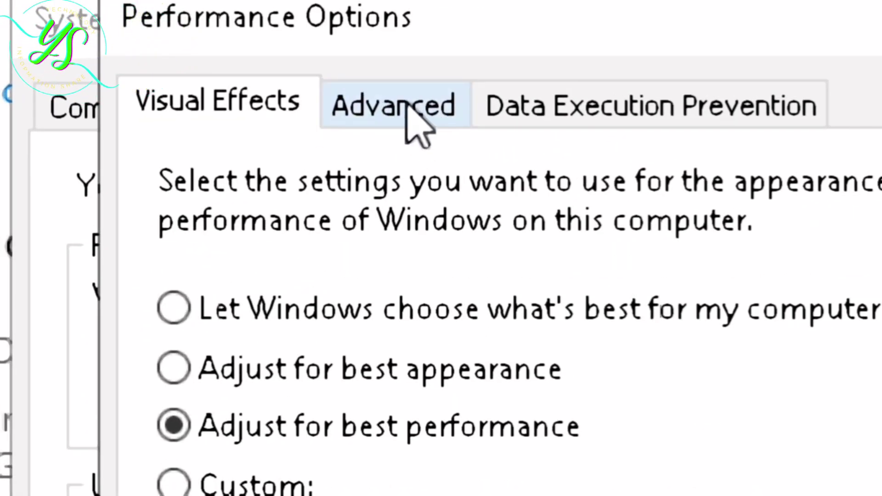
{"action": "left_click", "coordinate": [407, 106]}
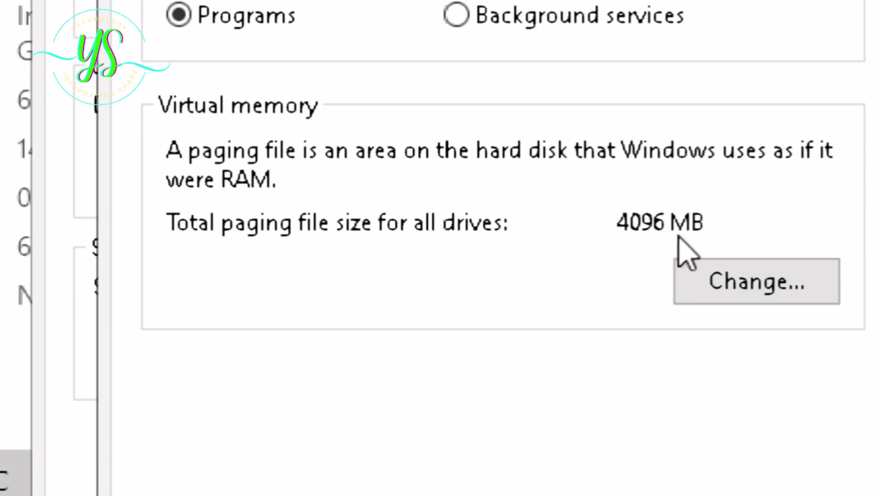
{"action": "left_click", "coordinate": [747, 297]}
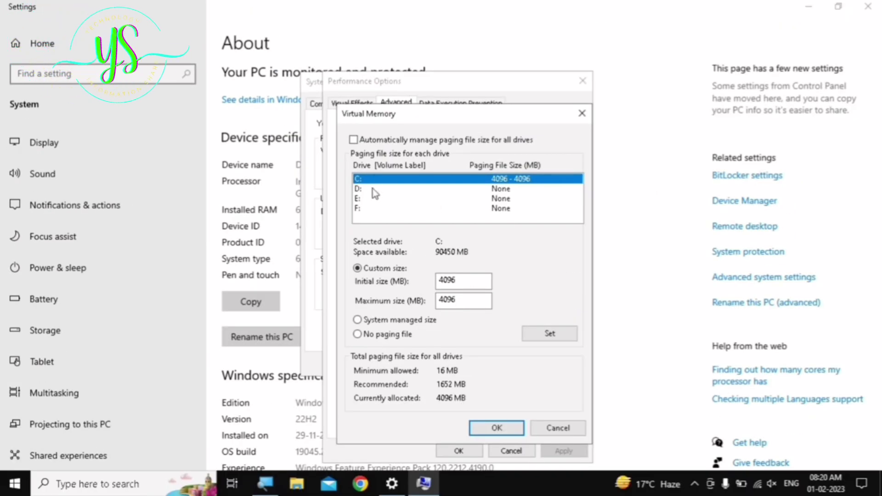
{"action": "left_click", "coordinate": [353, 140]}
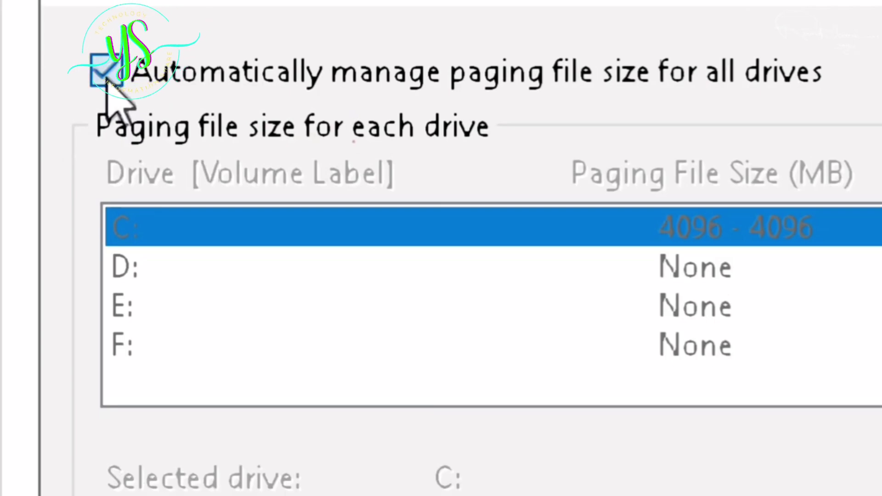
{"action": "left_click", "coordinate": [107, 82]}
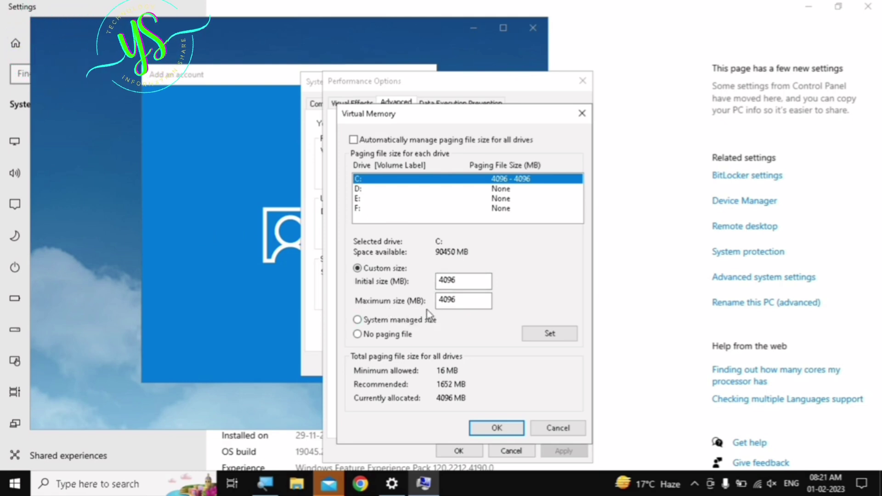
- Dismiss the Mail app's account prompt and close its window
{"action": "left_click", "coordinate": [253, 266]}
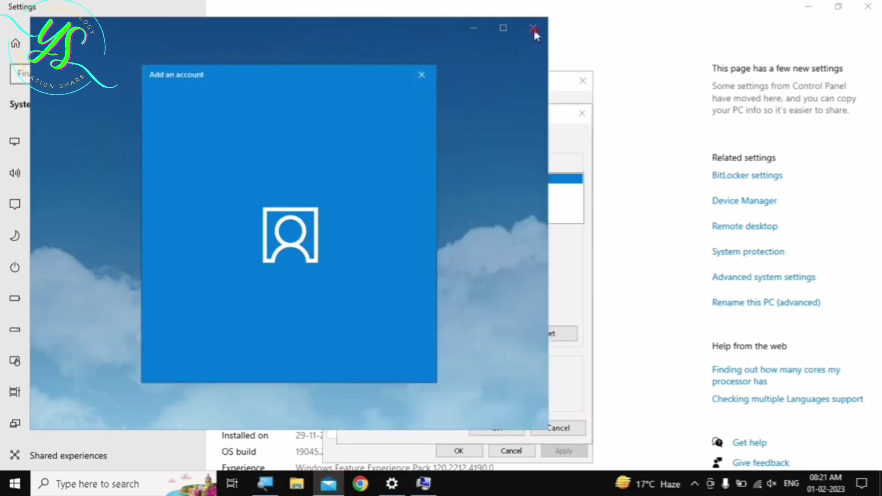
{"action": "left_click", "coordinate": [422, 75]}
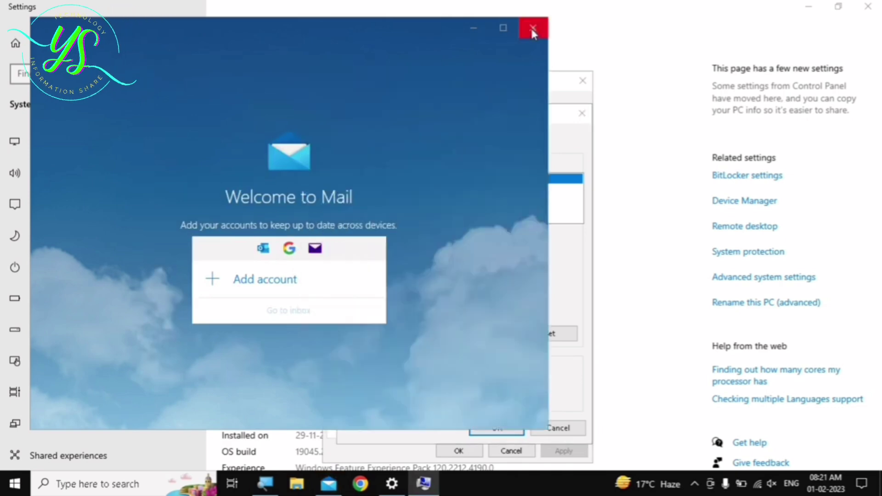
{"action": "left_click", "coordinate": [531, 28]}
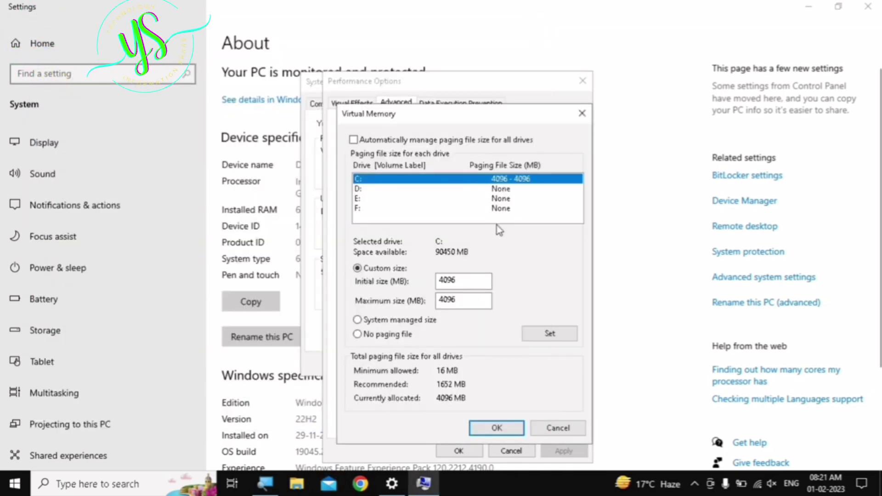
- Search for calculator and open the Calculator app
{"action": "left_click", "coordinate": [14, 483]}
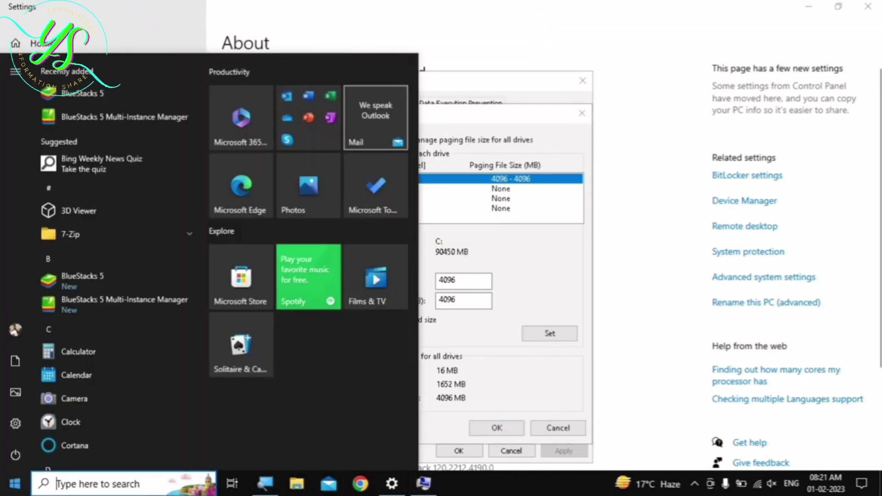
{"action": "type", "text": "cal"}
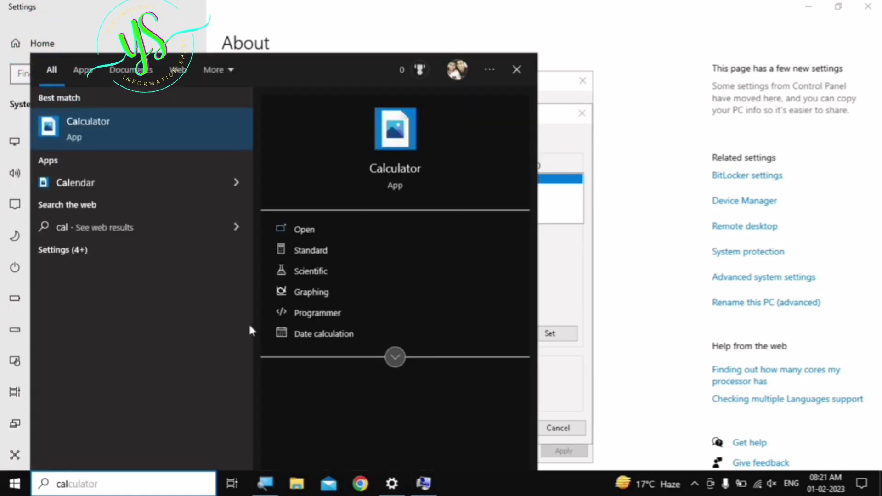
{"action": "type", "text": "culator"}
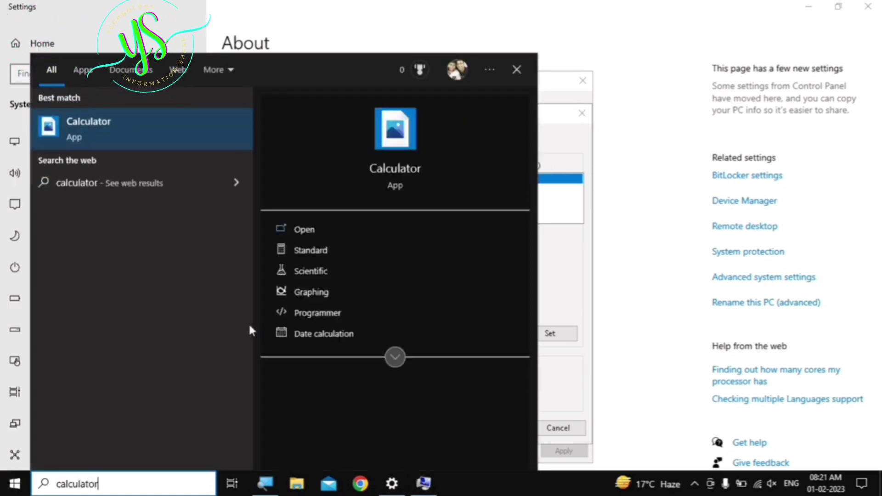
{"action": "left_click", "coordinate": [358, 229]}
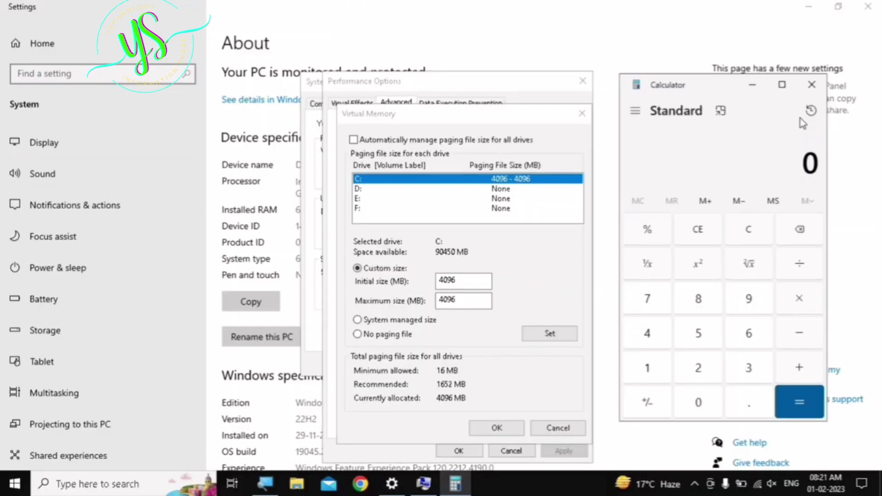
- Calculate 1024 × 8 to get the paging file size in MB
{"action": "left_click", "coordinate": [649, 366]}
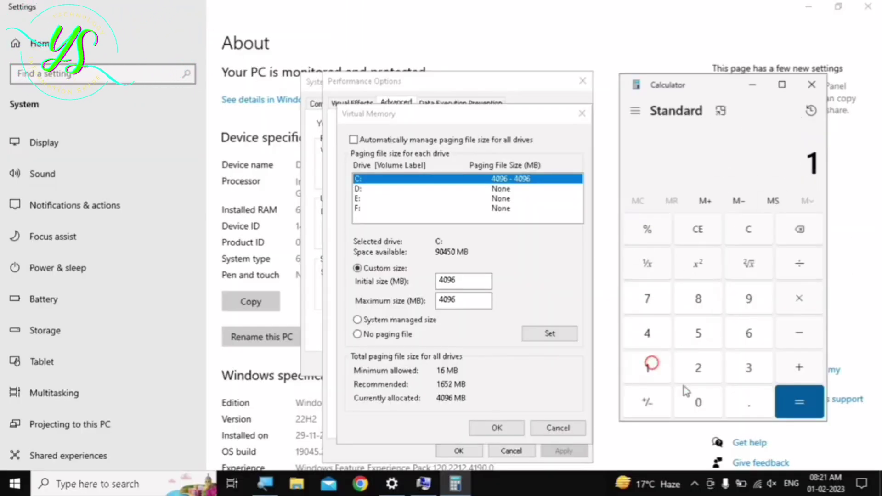
{"action": "left_click", "coordinate": [693, 402]}
{"action": "left_click", "coordinate": [697, 373]}
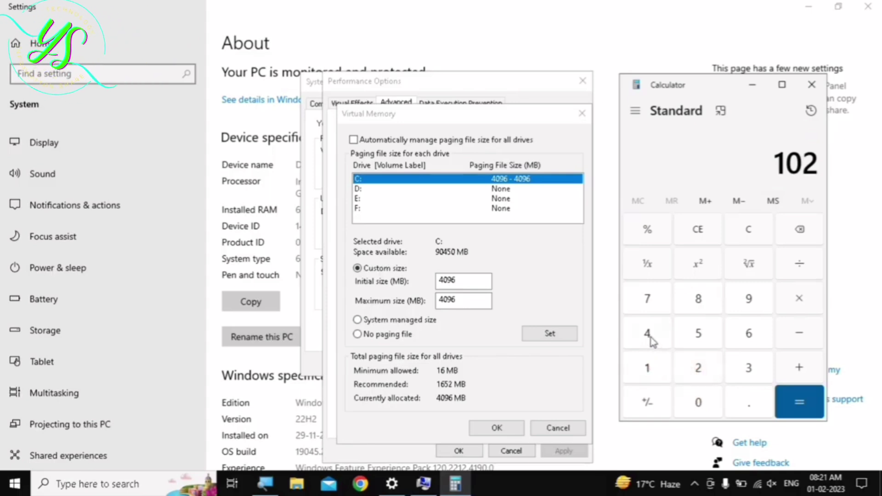
{"action": "left_click", "coordinate": [649, 334]}
{"action": "left_click", "coordinate": [785, 303]}
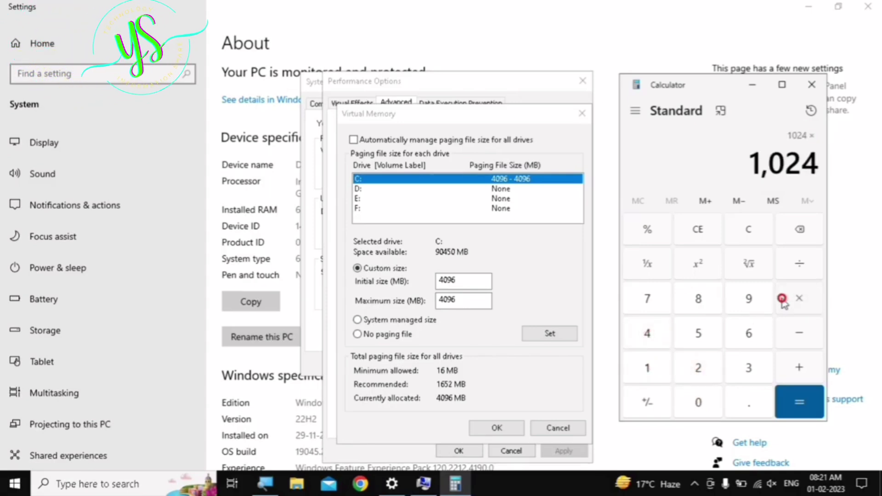
{"action": "left_click", "coordinate": [703, 299]}
{"action": "left_click", "coordinate": [802, 400]}
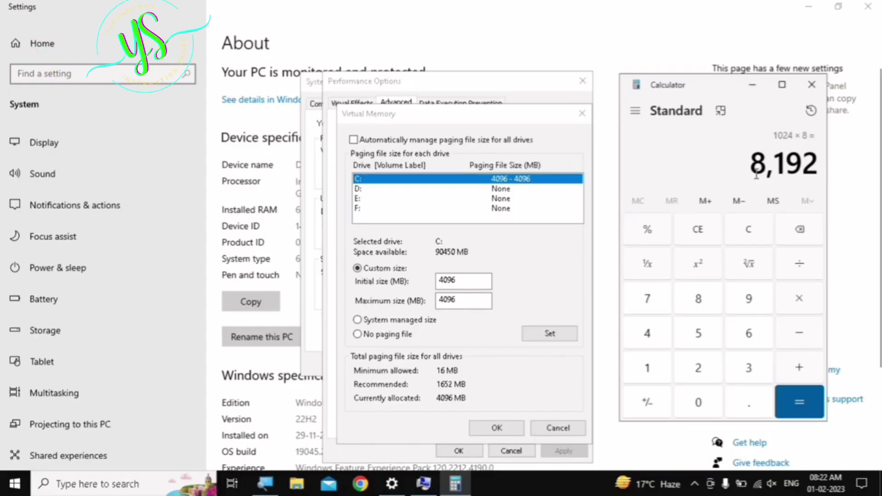
- Set drive C:'s custom paging file to an initial size and maximum size of 8192 MB and confirm the virtual memory change
{"action": "left_click", "coordinate": [473, 279]}
{"action": "key", "text": "BackSpace"}
{"action": "key", "text": "BackSpace"}
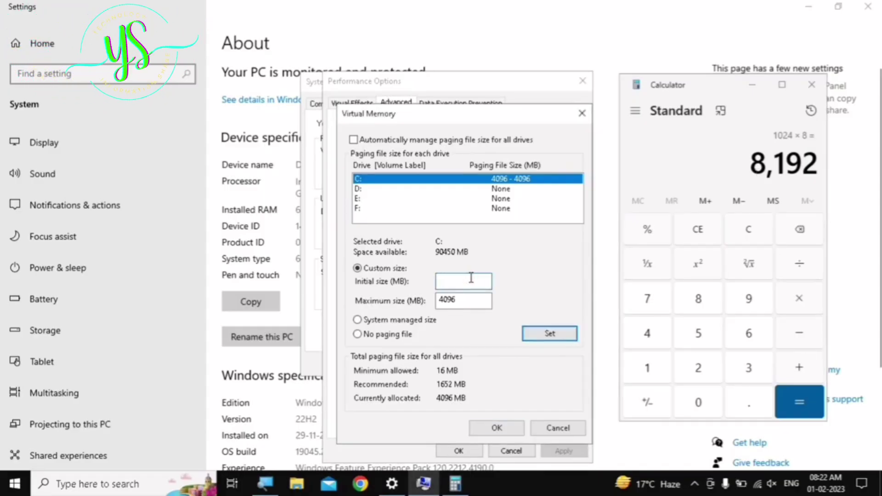
{"action": "type", "text": "8192"}
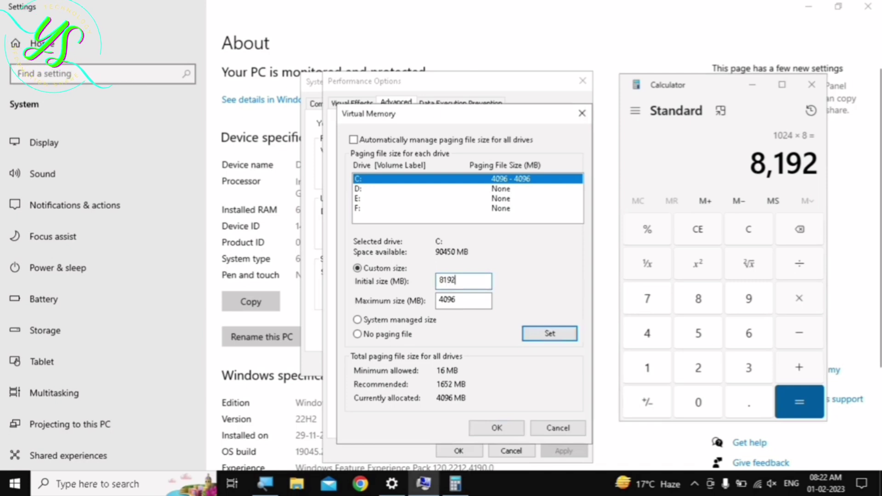
{"action": "left_click", "coordinate": [469, 301]}
{"action": "key", "text": "BackSpace"}
{"action": "key", "text": "BackSpace"}
{"action": "key", "text": "BackSpace"}
{"action": "key", "text": "BackSpace"}
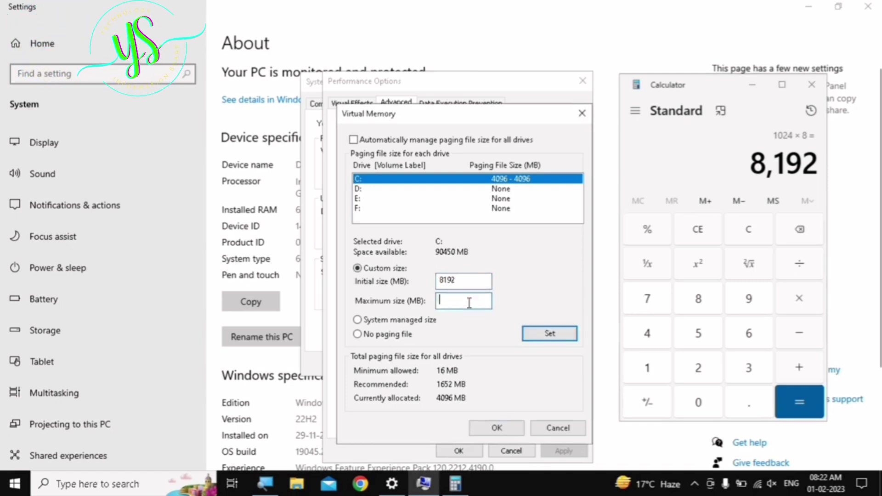
{"action": "type", "text": "8192"}
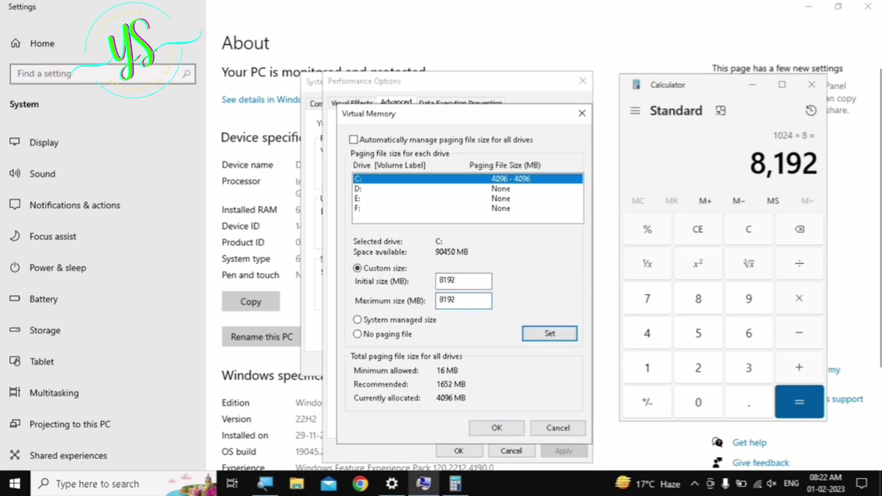
{"action": "left_click", "coordinate": [534, 336]}
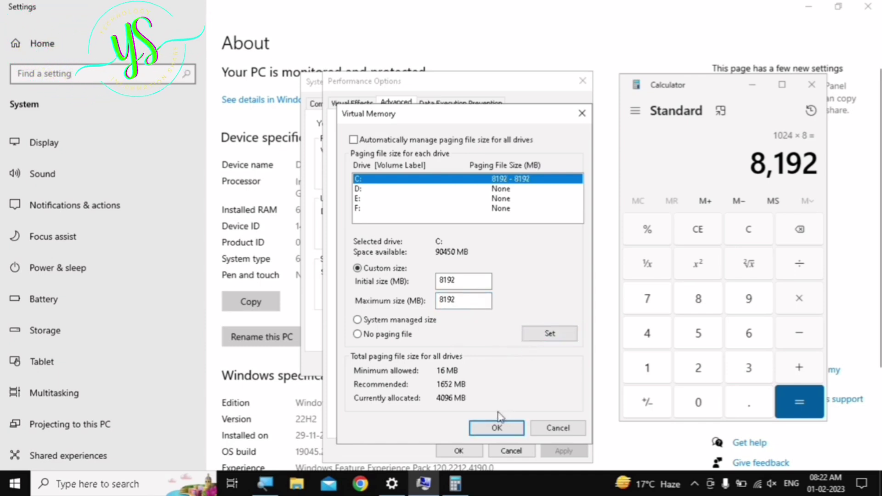
{"action": "left_click", "coordinate": [501, 427]}
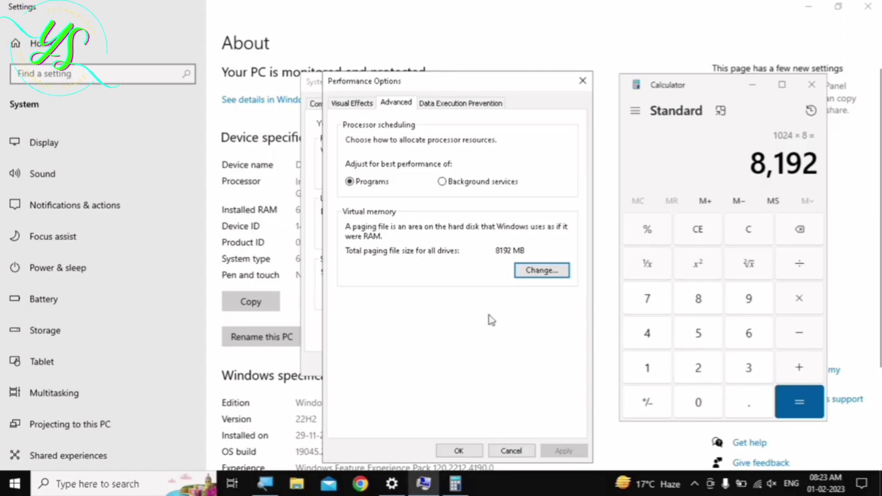
- Confirm the Performance Options and System Properties dialogs, and close Calculator and the Settings window
{"action": "left_click", "coordinate": [467, 450]}
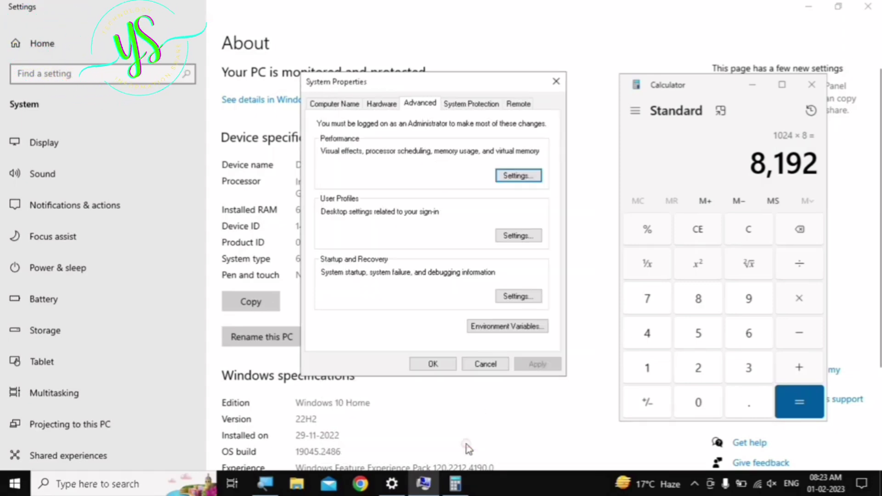
{"action": "left_click", "coordinate": [436, 365]}
{"action": "left_click", "coordinate": [811, 89]}
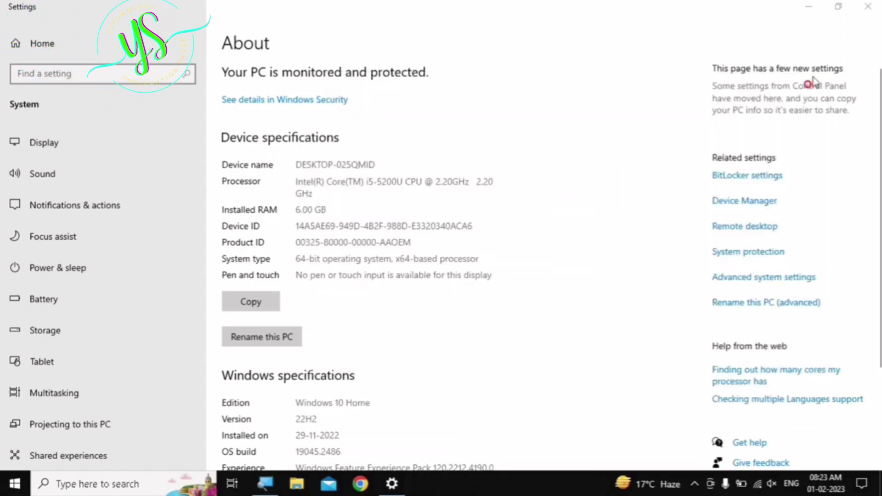
{"action": "left_click", "coordinate": [875, 11]}
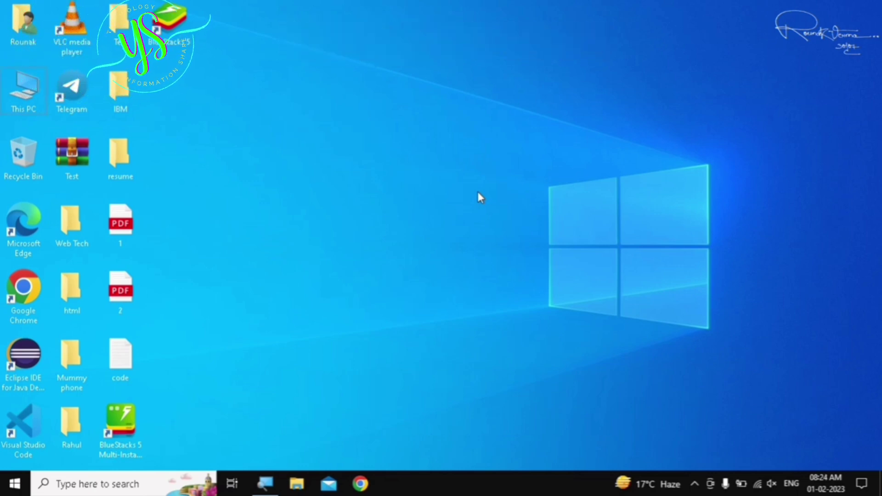
- Run msconfig to launch System Configuration
{"action": "key", "text": "super+r"}
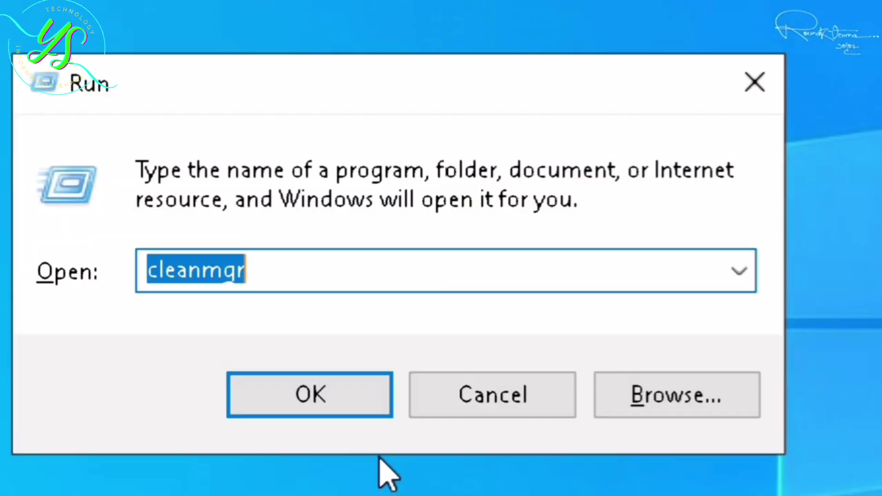
{"action": "key", "text": "Delete"}
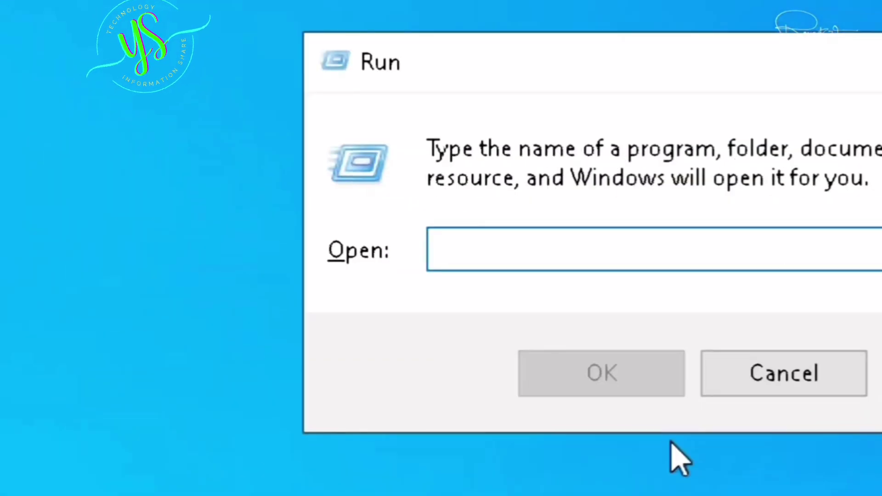
{"action": "type", "text": "msconfi"}
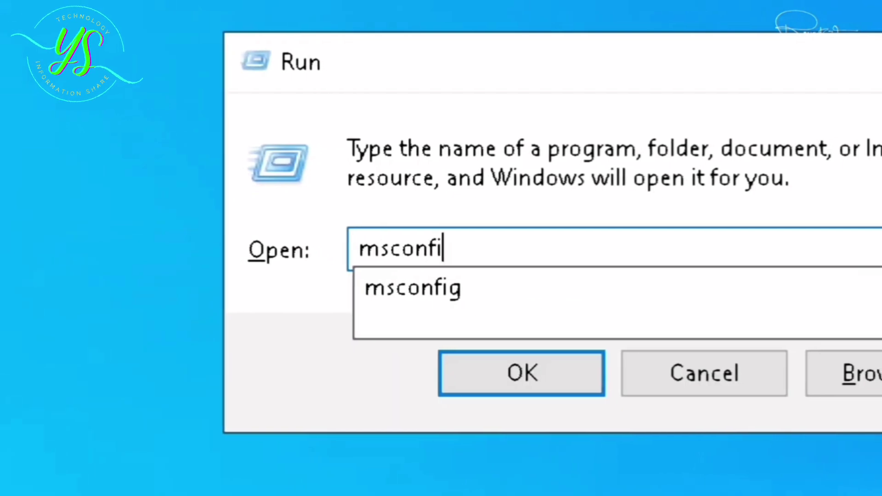
{"action": "type", "text": "g"}
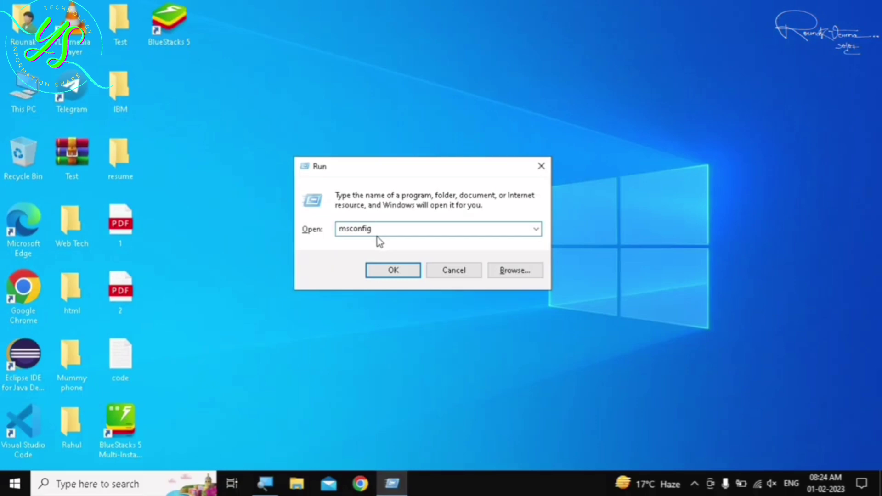
{"action": "left_click", "coordinate": [396, 271]}
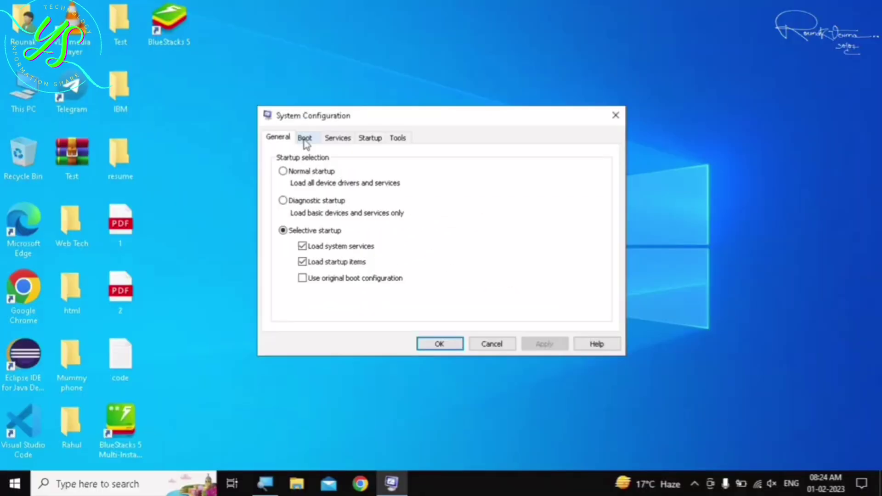
- Select the Windows 10 boot entry and bring up its advanced boot options
{"action": "left_click", "coordinate": [304, 138]}
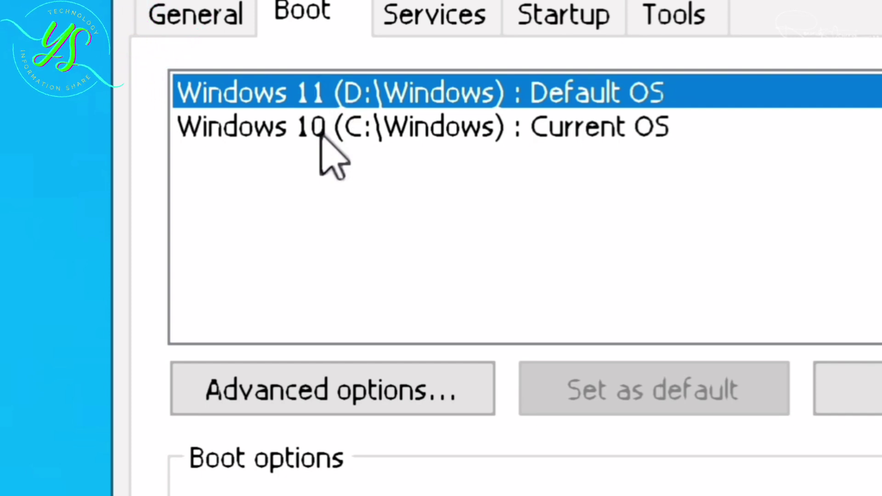
{"action": "left_click", "coordinate": [275, 137]}
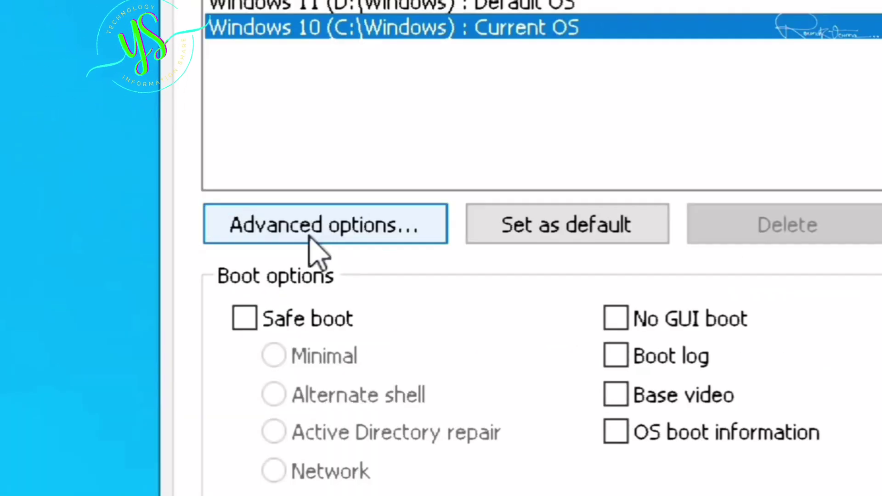
{"action": "left_click", "coordinate": [307, 235]}
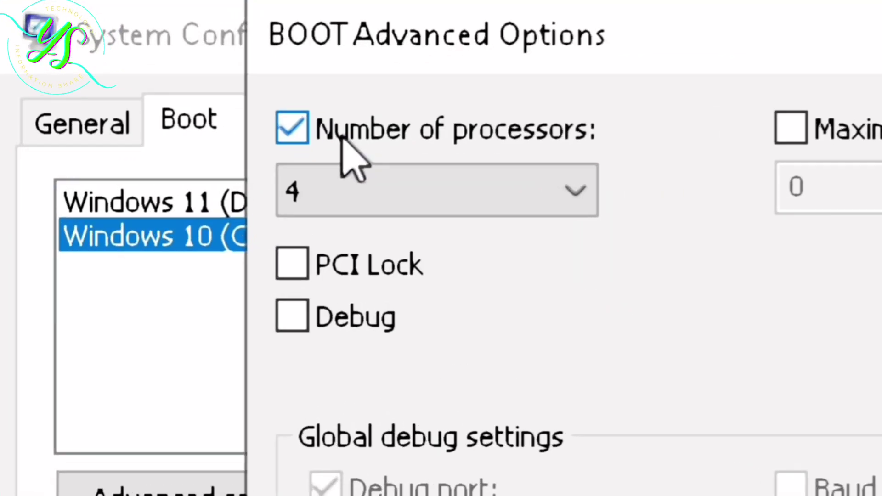
- Turn the Number of processors option off and on again, and try the values 1, 4 and 2
{"action": "left_click", "coordinate": [297, 133]}
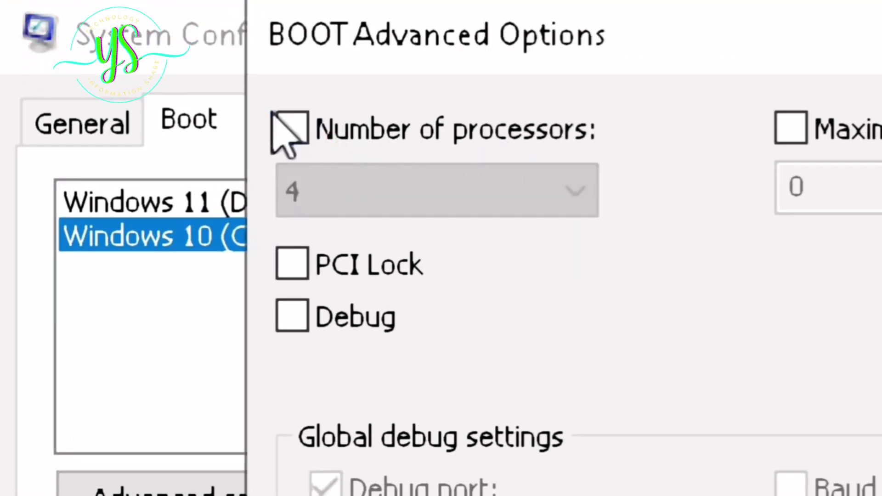
{"action": "left_click", "coordinate": [307, 135]}
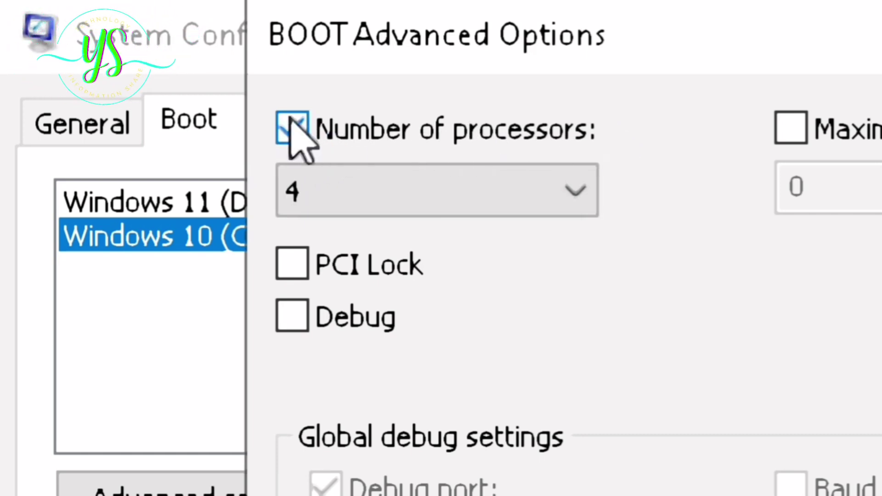
{"action": "left_click", "coordinate": [515, 200]}
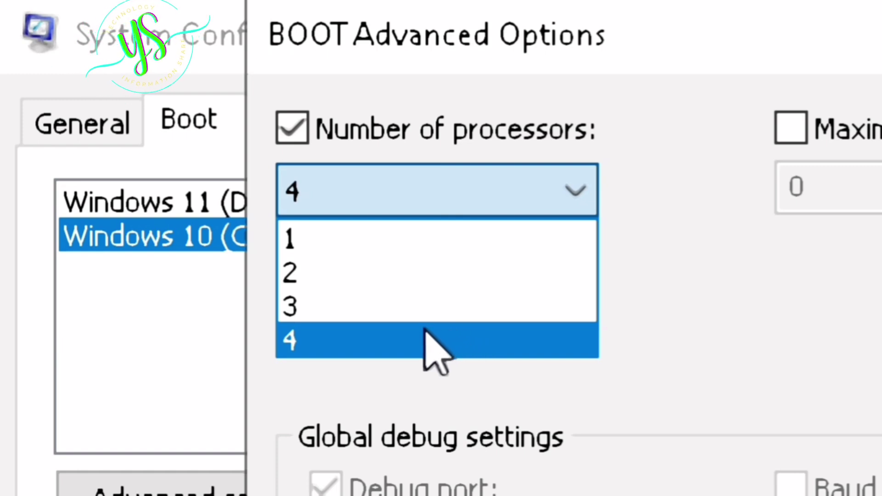
{"action": "left_click", "coordinate": [339, 239]}
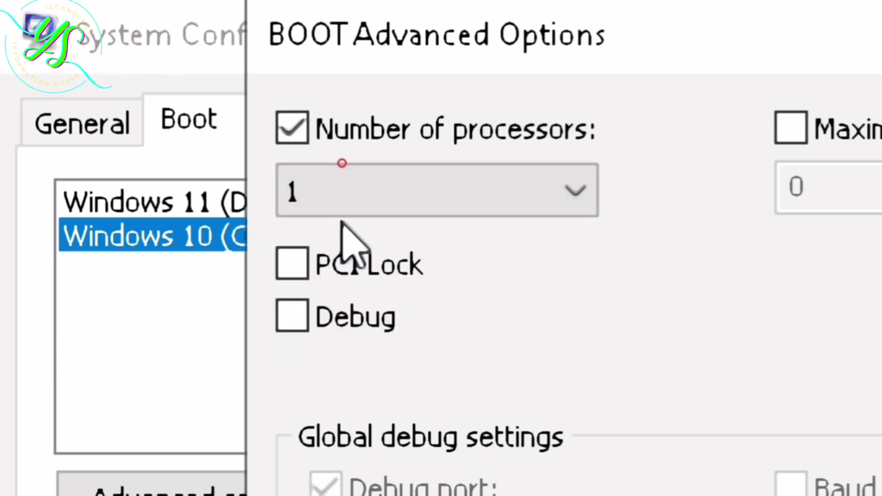
{"action": "left_click", "coordinate": [494, 198]}
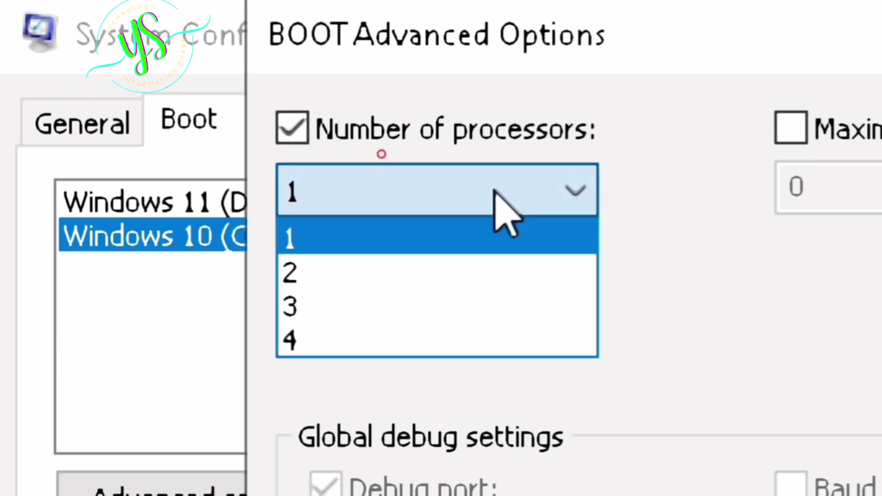
{"action": "left_click", "coordinate": [453, 354]}
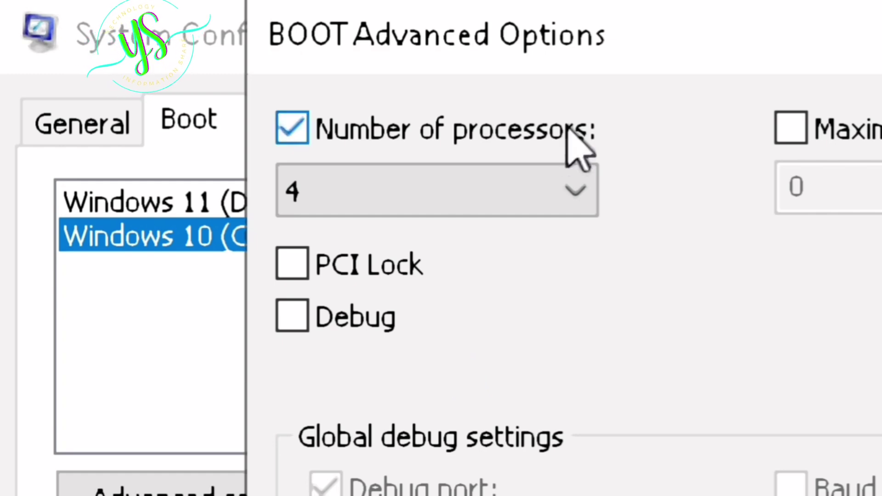
{"action": "left_click", "coordinate": [560, 211]}
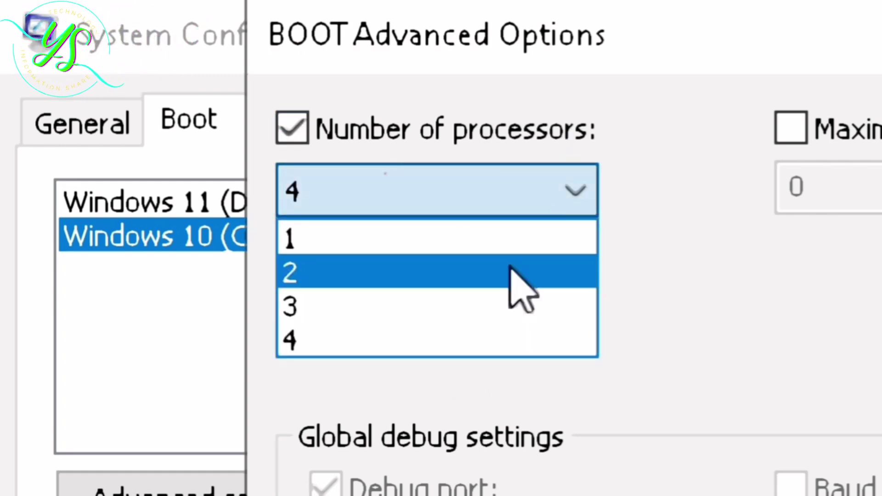
{"action": "left_click", "coordinate": [516, 278]}
- Set the number of processors to 4 and confirm the advanced boot options
{"action": "left_click", "coordinate": [570, 194]}
{"action": "left_click", "coordinate": [472, 331]}
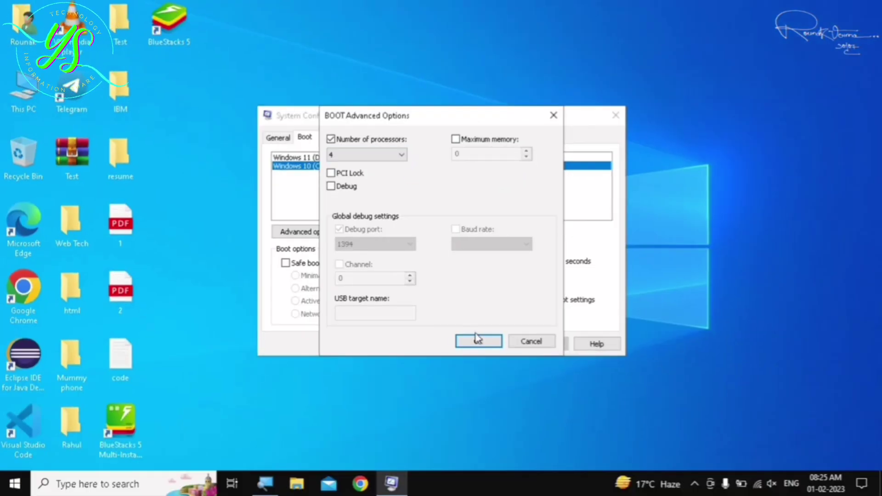
{"action": "left_click", "coordinate": [478, 341]}
- Apply and confirm the System Configuration changes, and exit without restarting the computer
{"action": "left_click", "coordinate": [542, 345]}
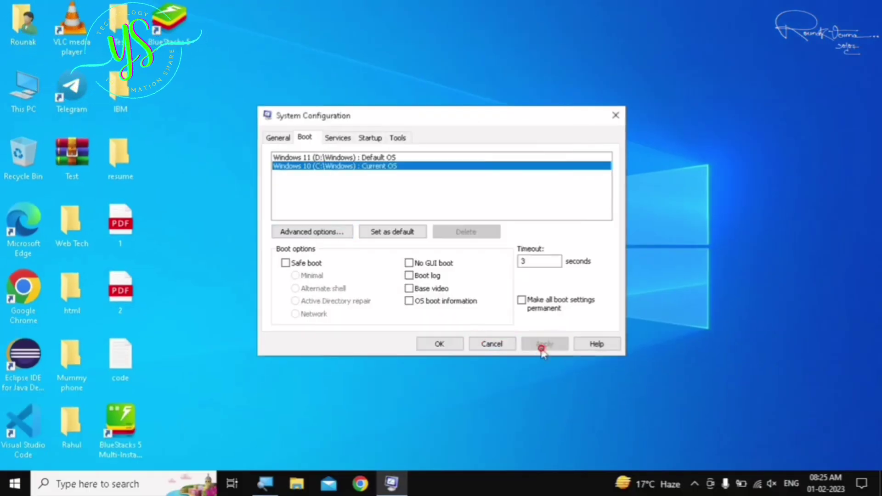
{"action": "left_click", "coordinate": [451, 345]}
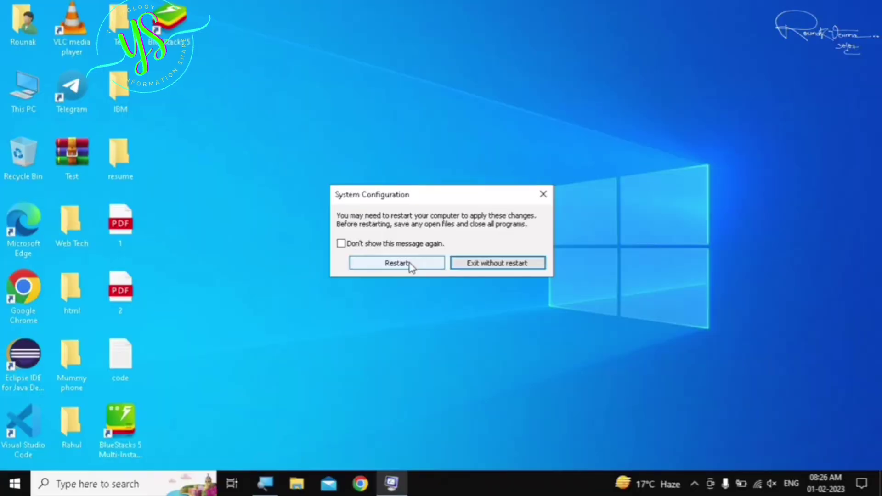
{"action": "left_click", "coordinate": [506, 270]}
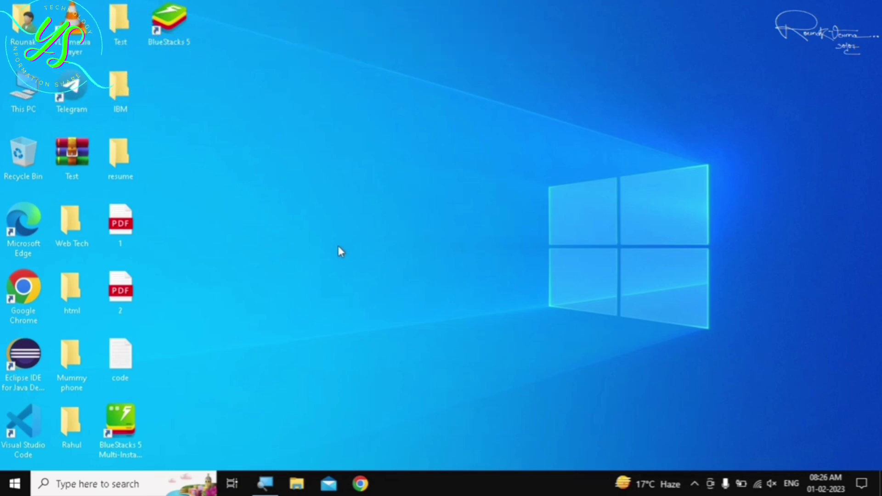
- Search Windows for defragment and open Defragment and Optimize Drives
{"action": "key", "text": "super"}
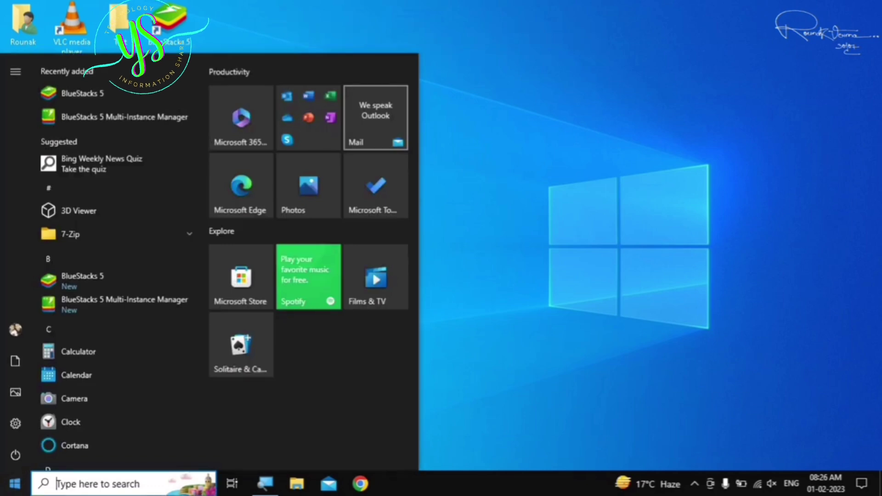
{"action": "type", "text": "de"}
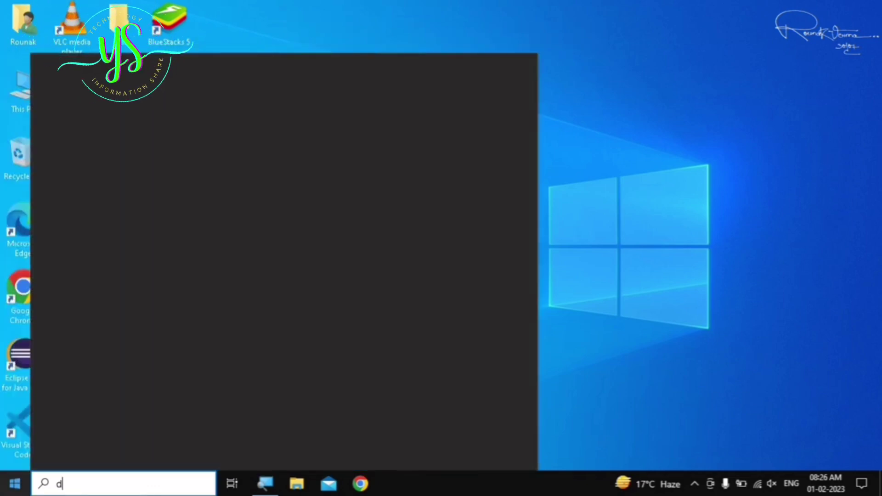
{"action": "type", "text": "fragment"}
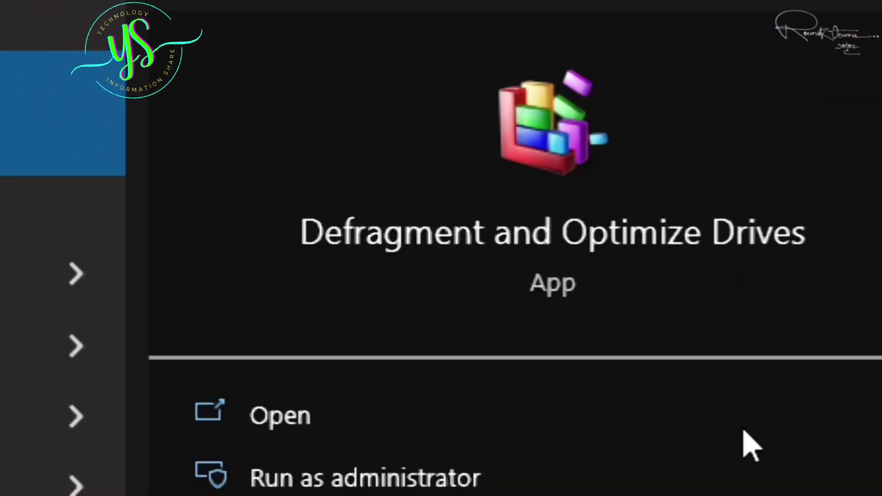
{"action": "left_click", "coordinate": [278, 420]}
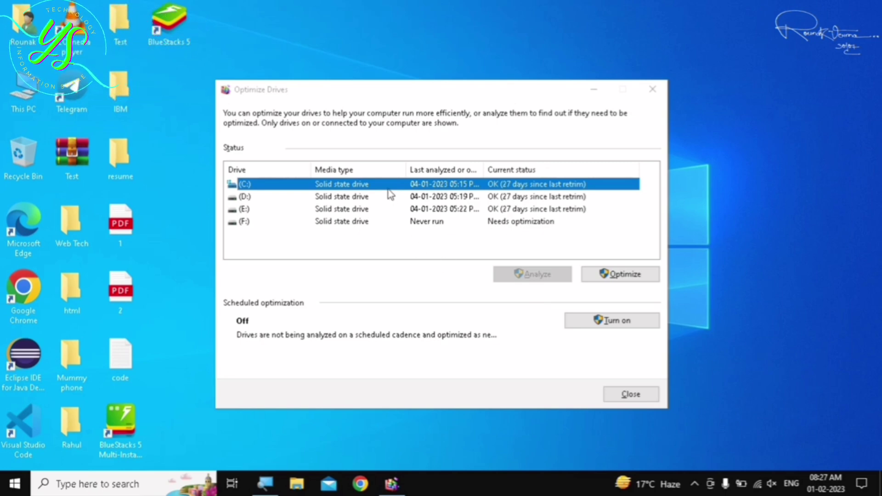
- Select drives D: and E: in turn to view them, and return the selection to drive C:
{"action": "left_click", "coordinate": [373, 198]}
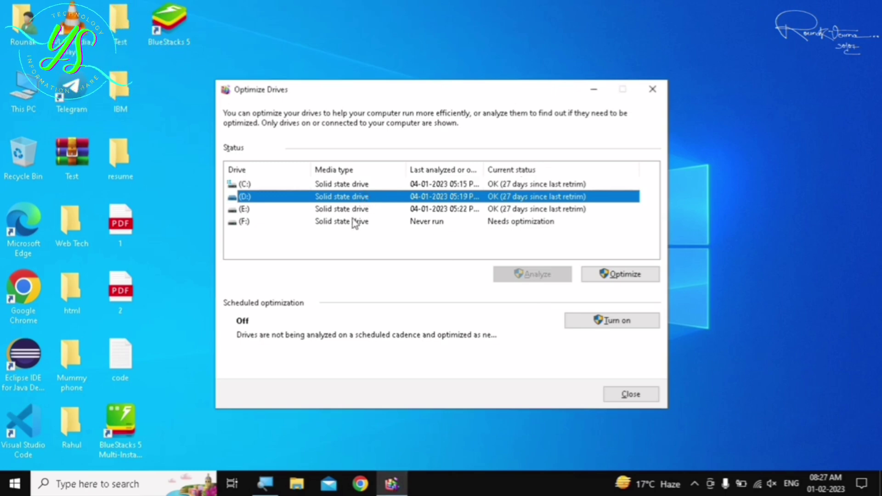
{"action": "left_click", "coordinate": [354, 211]}
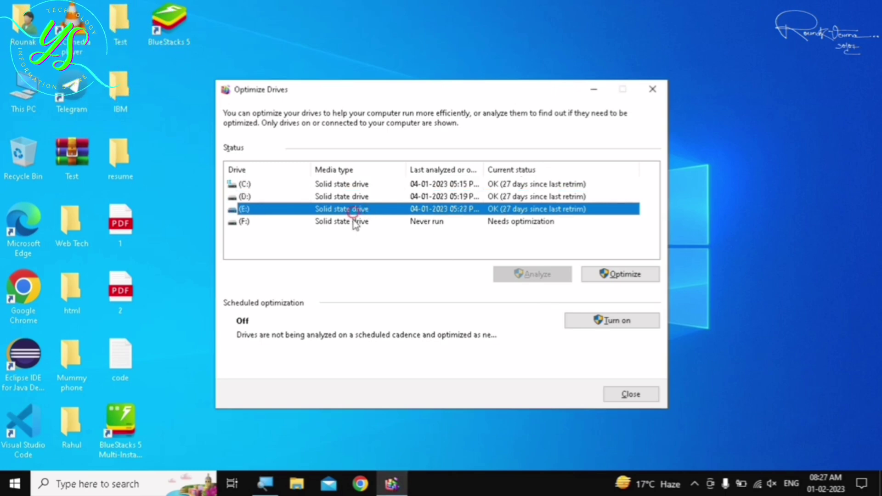
{"action": "left_click", "coordinate": [353, 185]}
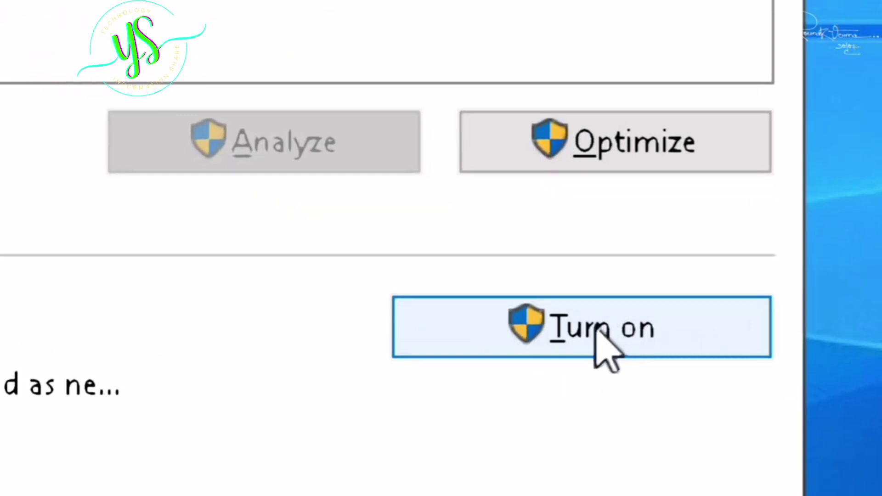
- Try the Run on a schedule option for drive optimization, clear it again, cancel the schedule dialog and close Optimize Drives
{"action": "left_click", "coordinate": [597, 327]}
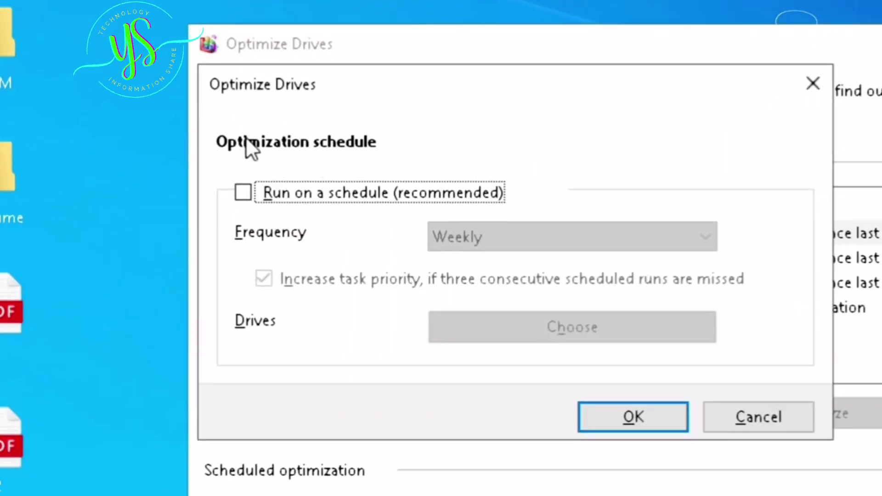
{"action": "left_click", "coordinate": [248, 194]}
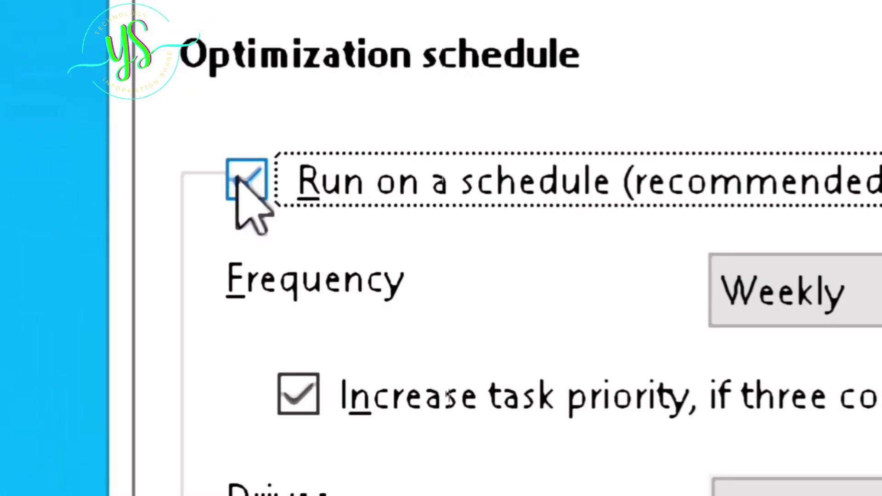
{"action": "left_click", "coordinate": [257, 189]}
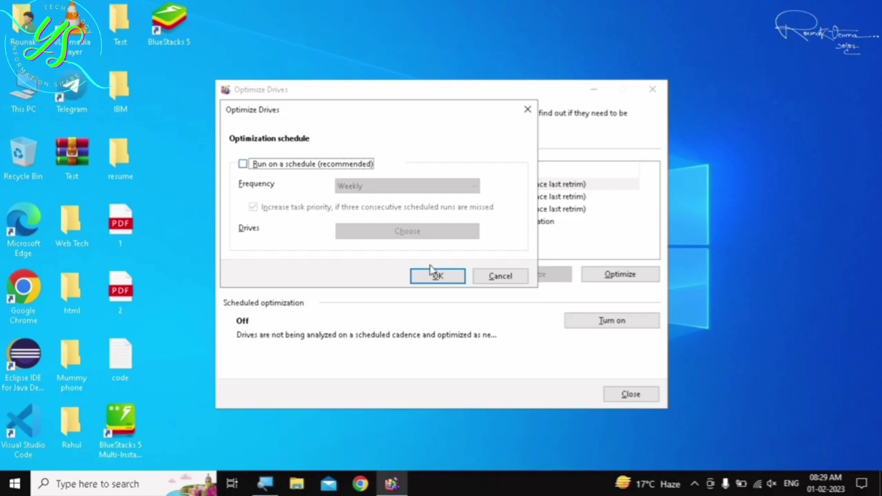
{"action": "left_click", "coordinate": [499, 276]}
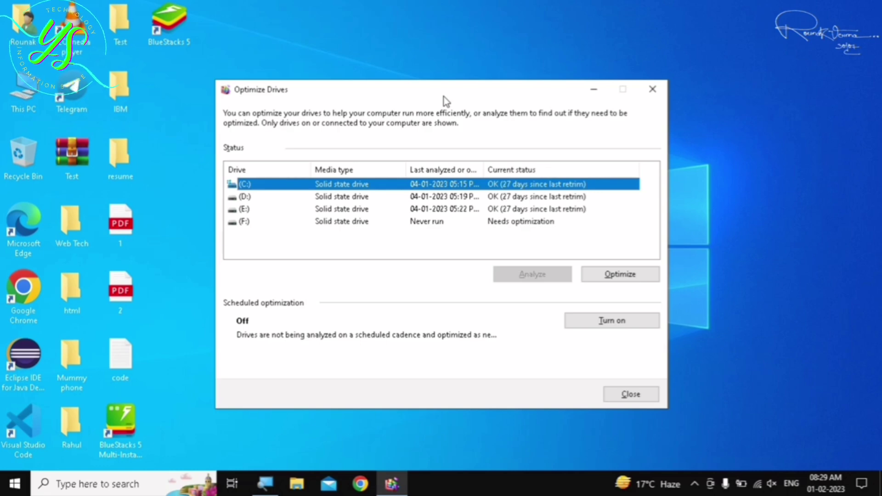
{"action": "left_click", "coordinate": [628, 395]}
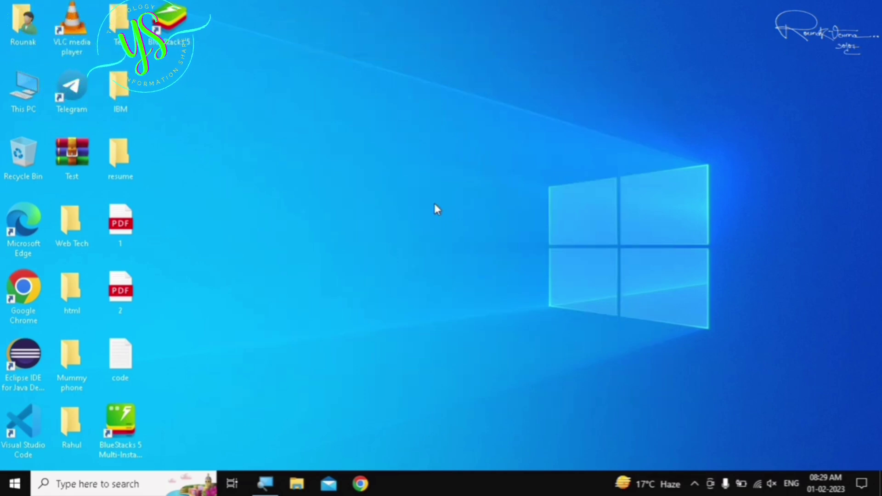
- Open the Windows Settings at the Update & Security category
{"action": "left_click", "coordinate": [15, 484]}
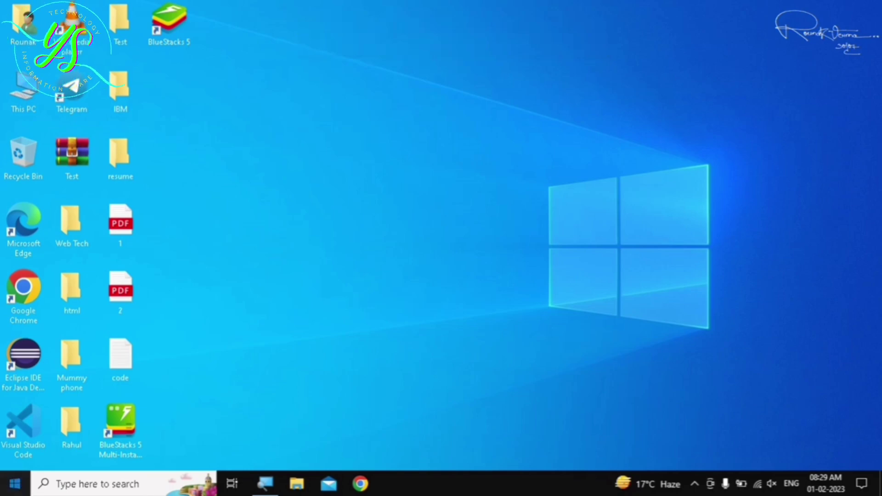
{"action": "mouse_move", "coordinate": [14, 427]}
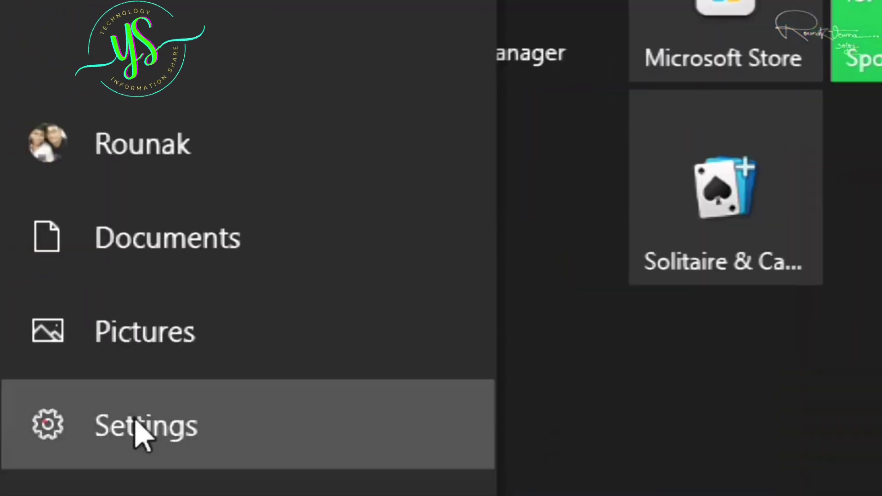
{"action": "left_click", "coordinate": [140, 436]}
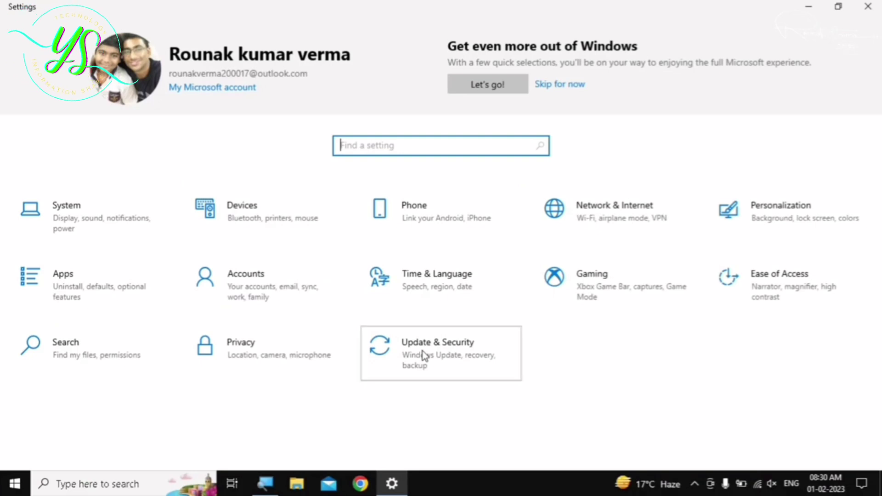
{"action": "left_click", "coordinate": [423, 356]}
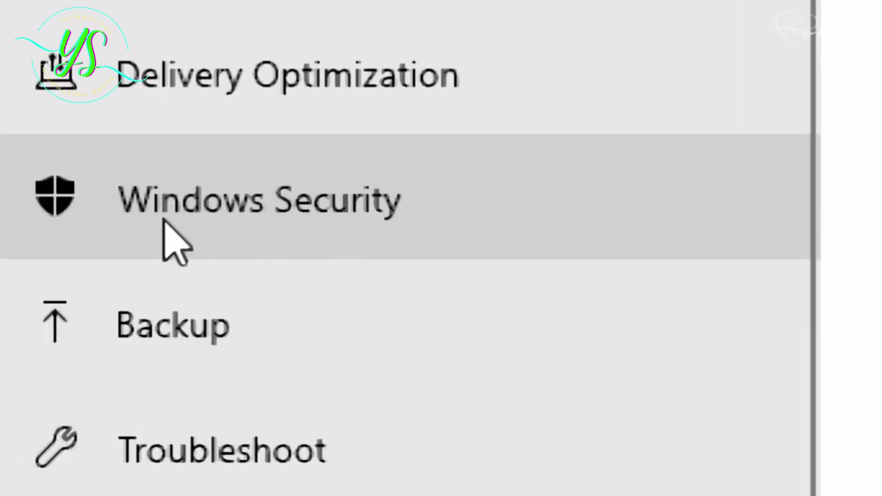
- Open Windows Security from the settings and turn on cloud-delivered protection
{"action": "left_click", "coordinate": [370, 189]}
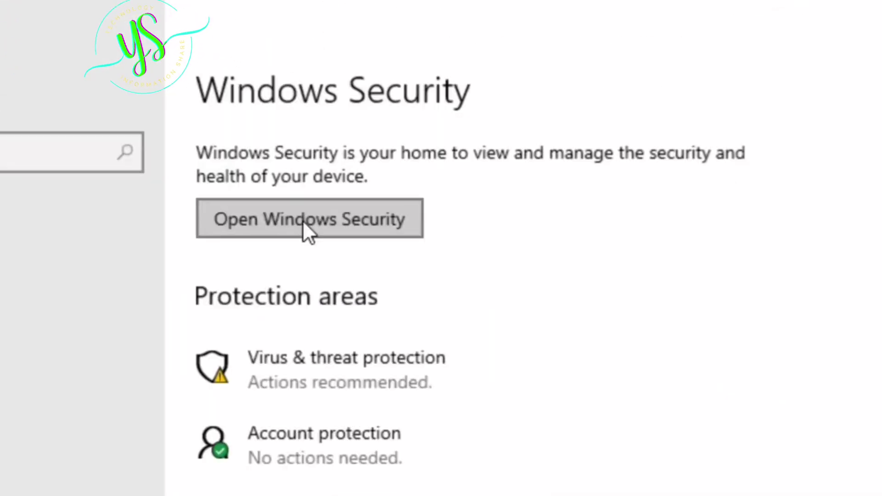
{"action": "left_click", "coordinate": [276, 109]}
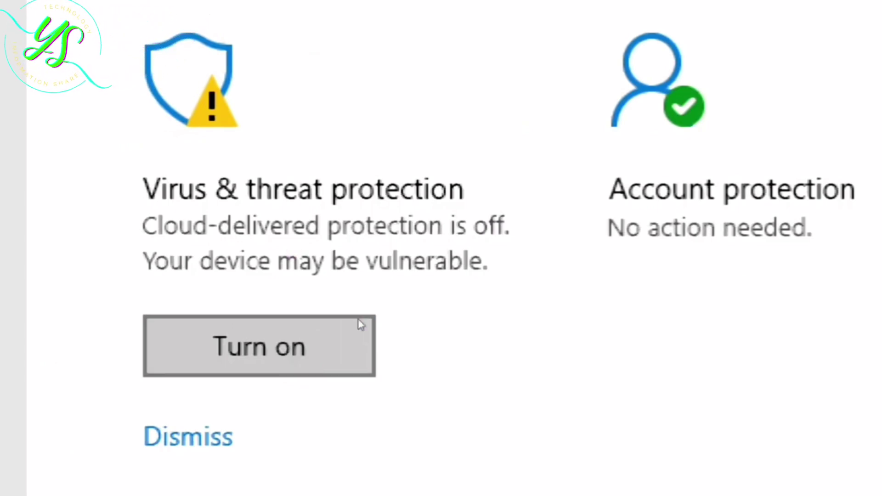
{"action": "left_click", "coordinate": [289, 361]}
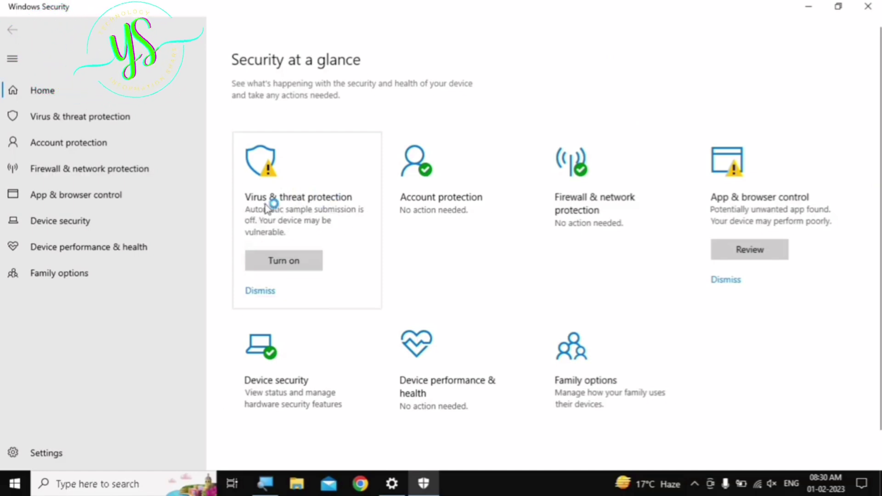
- Start a full scan from the scan options of Virus & threat protection
{"action": "left_click", "coordinate": [296, 208]}
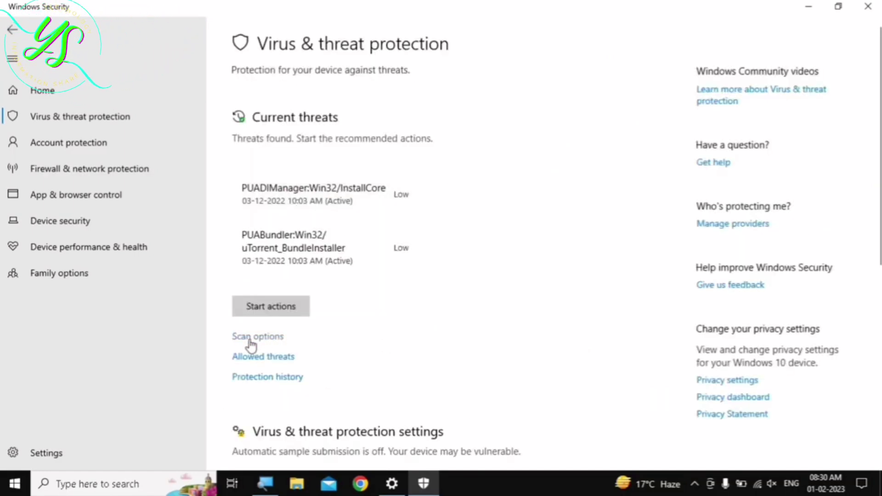
{"action": "left_click", "coordinate": [252, 340]}
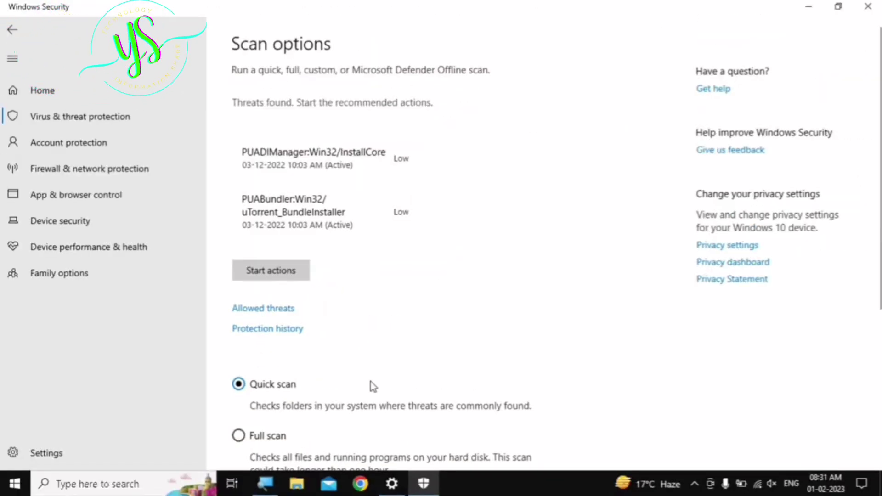
{"action": "scroll", "coordinate": [373, 387], "scroll_direction": "down", "scroll_amount": 5}
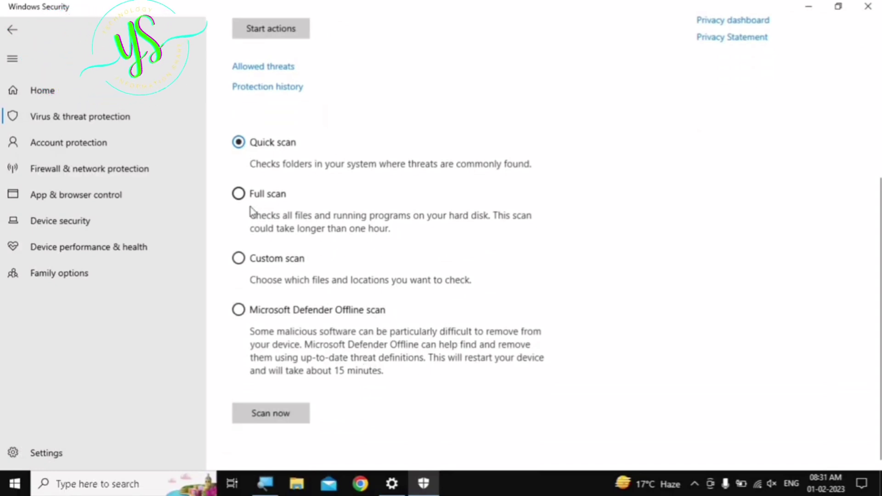
{"action": "left_click", "coordinate": [254, 194]}
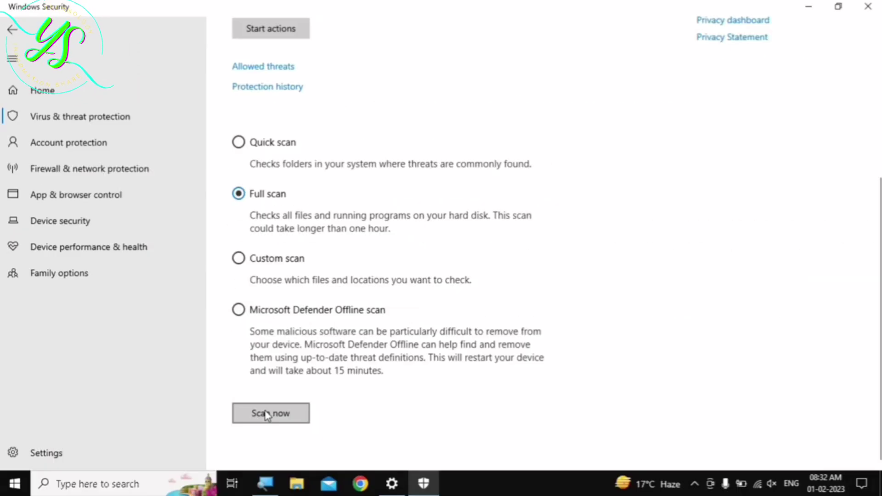
{"action": "left_click", "coordinate": [267, 414]}
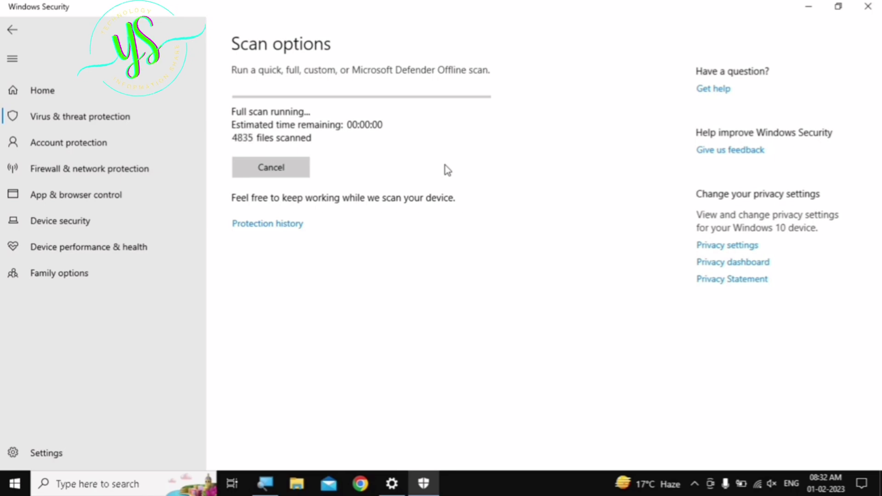
- Cancel the running full scan and close the Windows Security and Settings windows
{"action": "left_click", "coordinate": [272, 176]}
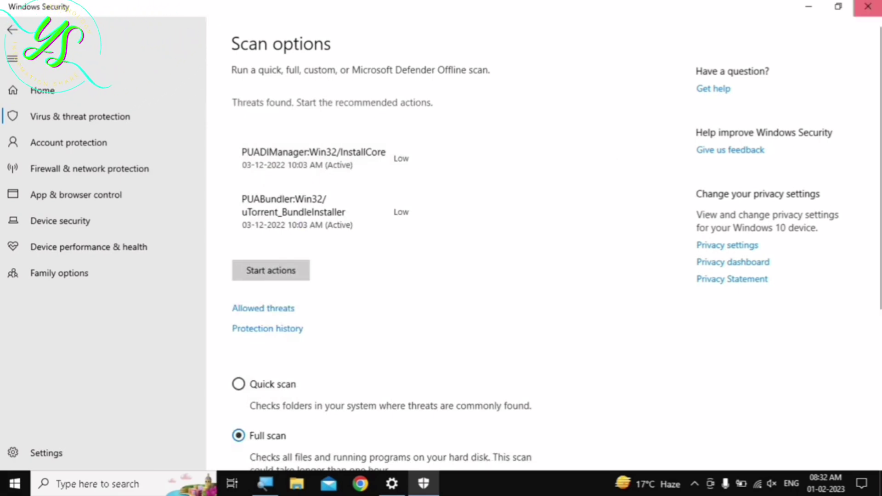
{"action": "left_click", "coordinate": [868, 6]}
{"action": "left_click", "coordinate": [868, 6]}
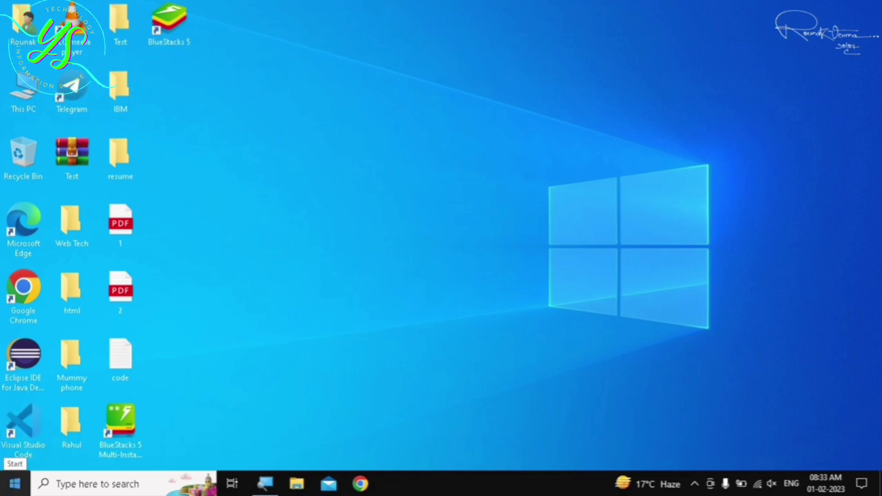
- Search Windows for control panel and open the Control Panel
{"action": "left_click", "coordinate": [15, 484]}
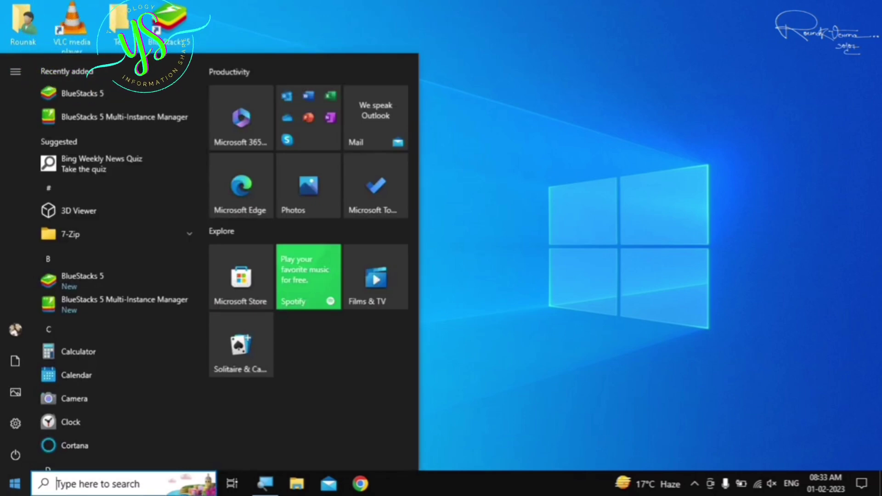
{"action": "type", "text": "c"}
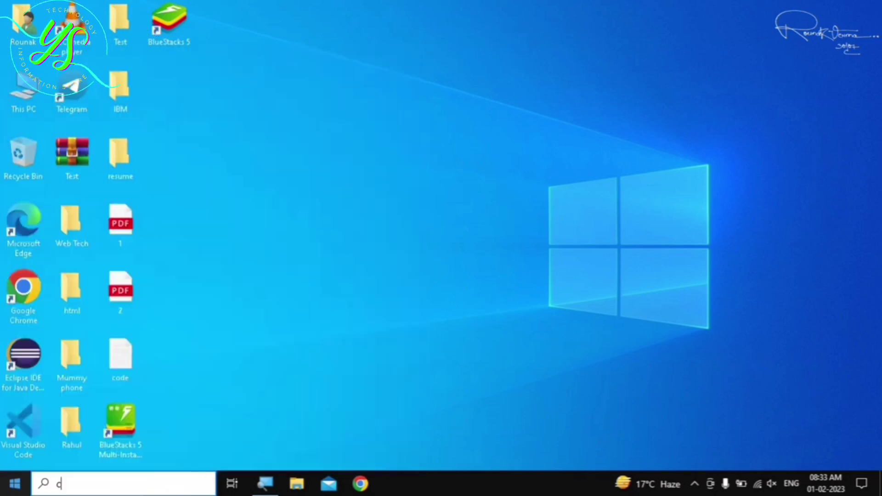
{"action": "type", "text": "ontrol "}
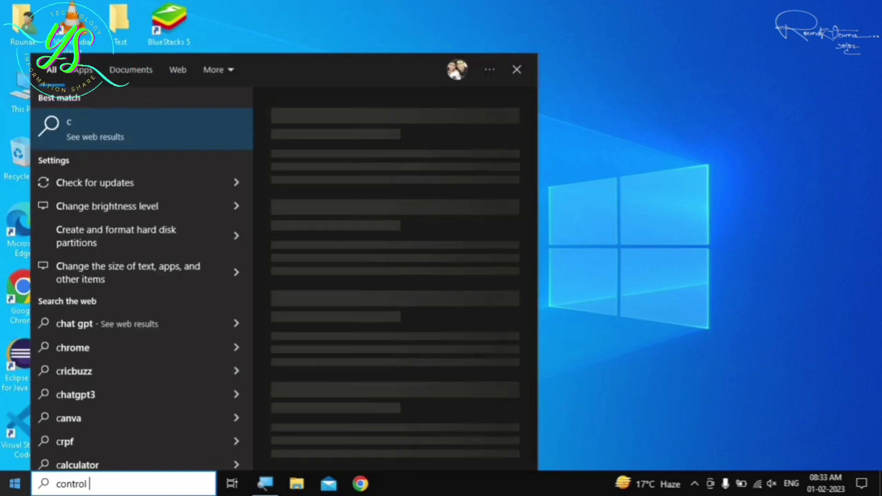
{"action": "type", "text": "panel"}
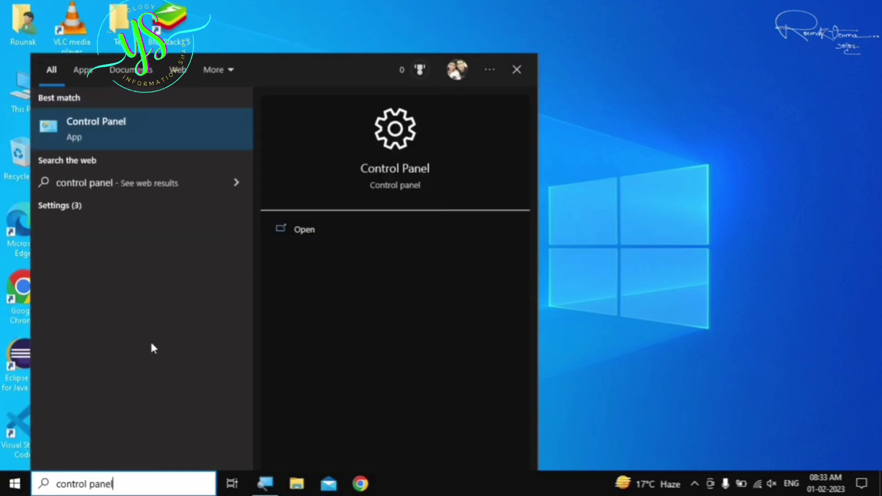
{"action": "left_click", "coordinate": [301, 229]}
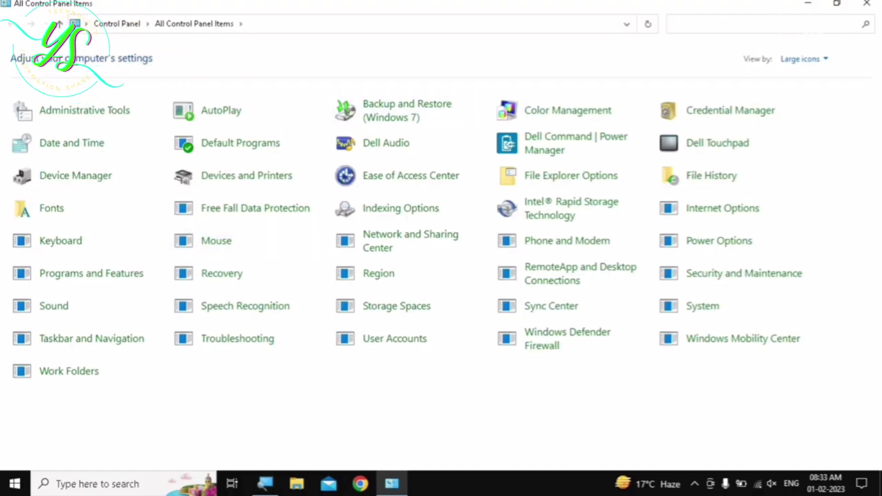
- Switch the Control Panel view to Category and return it to Large icons
{"action": "left_click", "coordinate": [820, 62]}
{"action": "left_click", "coordinate": [806, 76]}
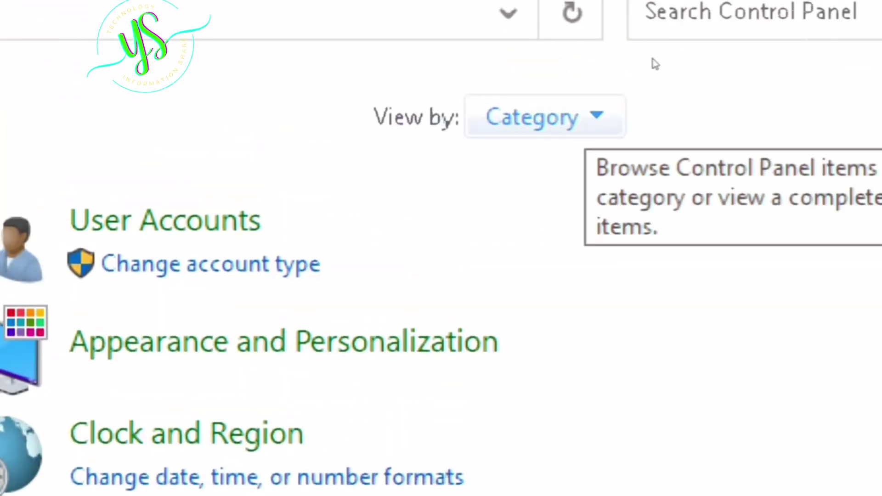
{"action": "left_click", "coordinate": [596, 116]}
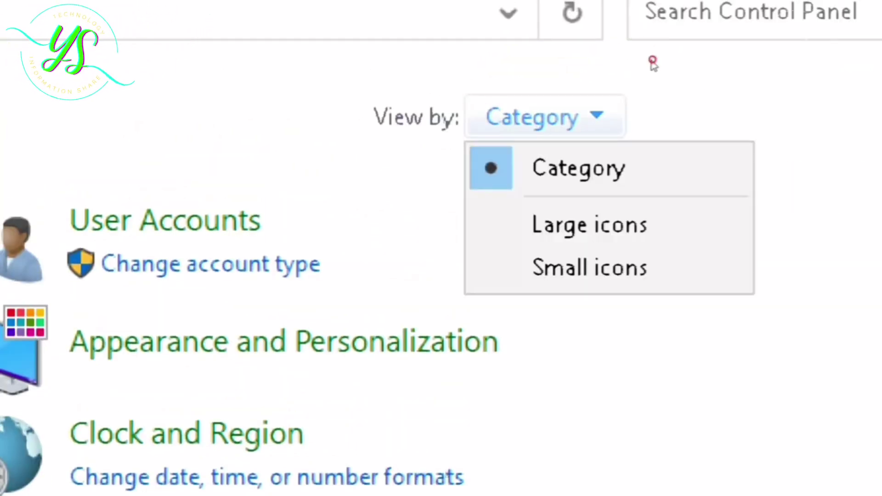
{"action": "key", "text": "Return"}
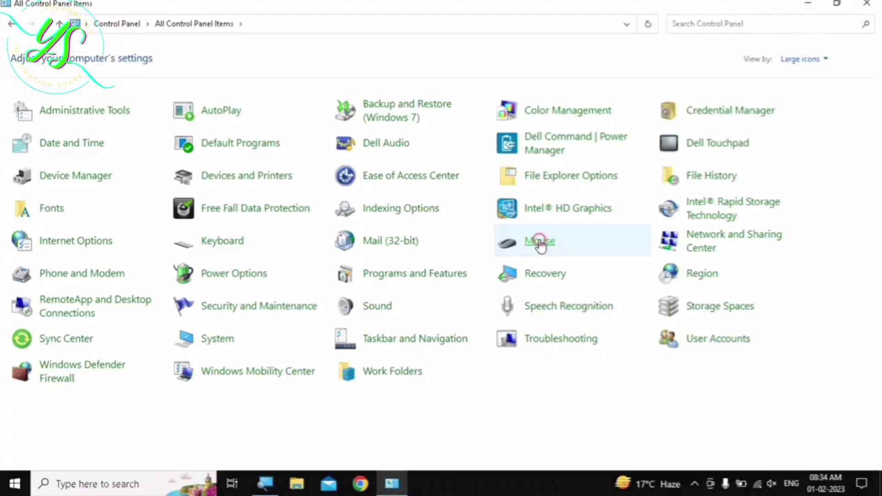
- Set the mouse pointer speed to the fastest setting in Mouse Properties, apply it, and close the Control Panel
{"action": "left_click", "coordinate": [541, 245]}
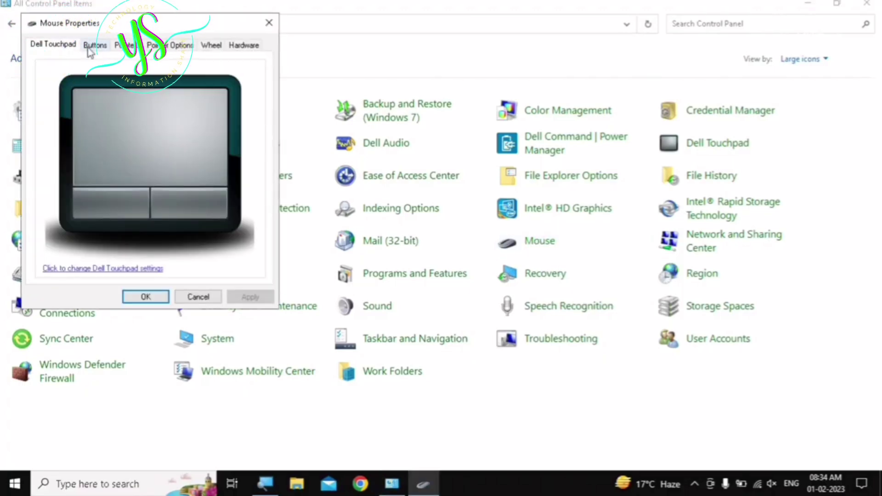
{"action": "left_click_drag", "start_coordinate": [192, 21], "coordinate": [390, 56]}
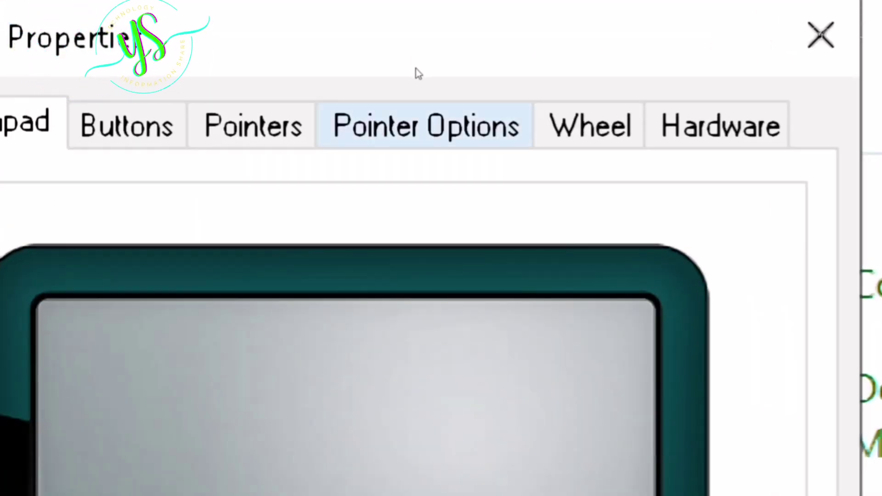
{"action": "left_click", "coordinate": [427, 126]}
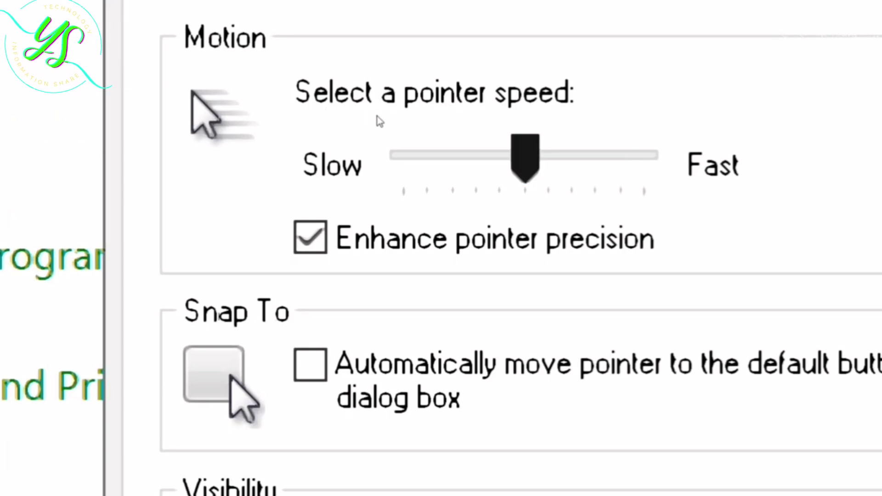
{"action": "key", "text": "End"}
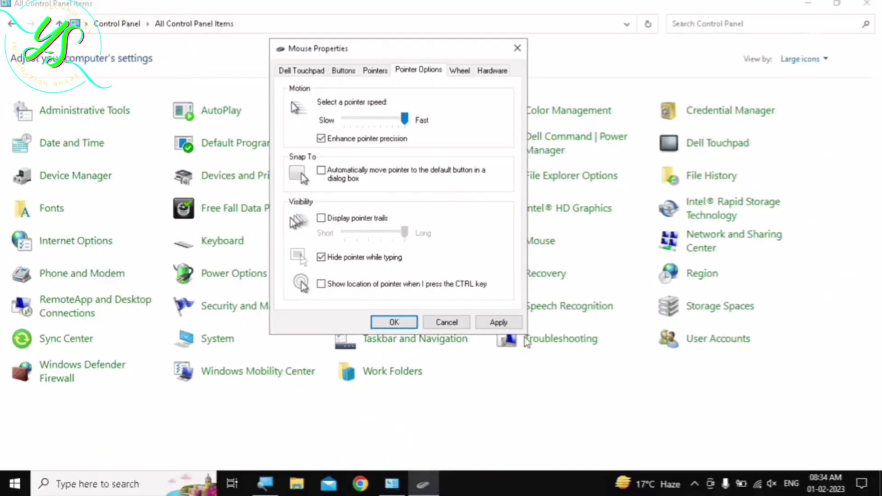
{"action": "left_click", "coordinate": [499, 322]}
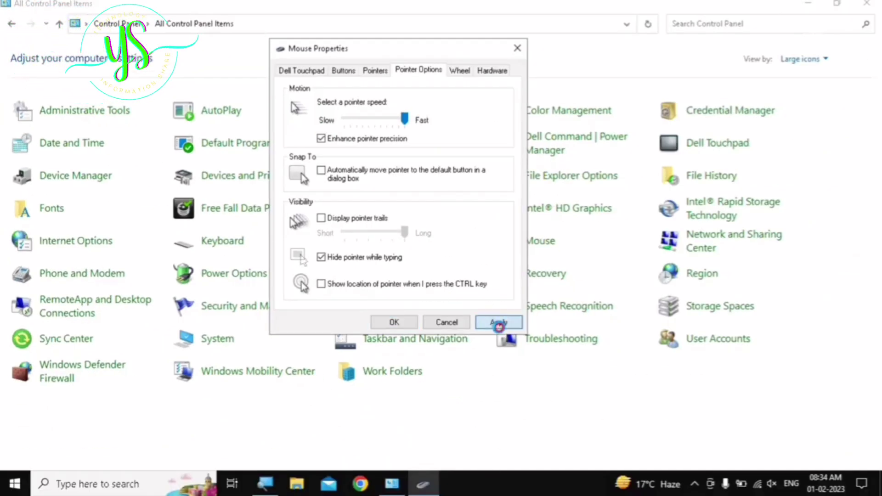
{"action": "left_click", "coordinate": [395, 323]}
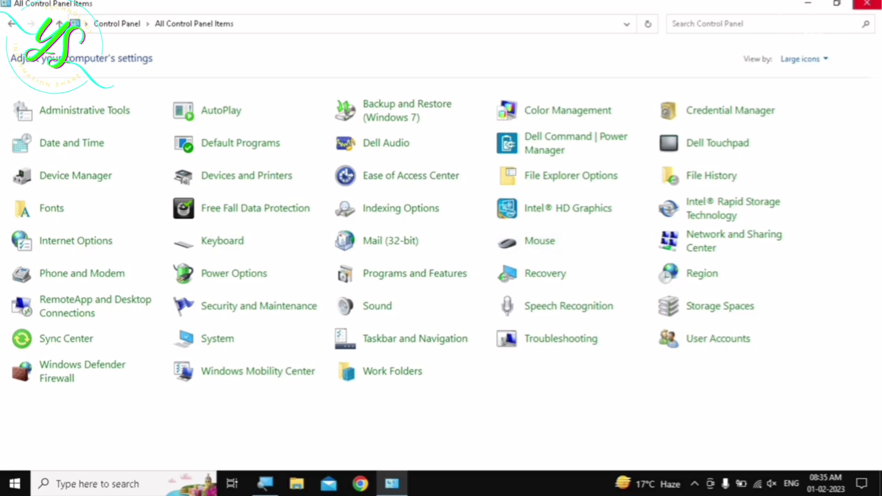
{"action": "left_click", "coordinate": [868, 3]}
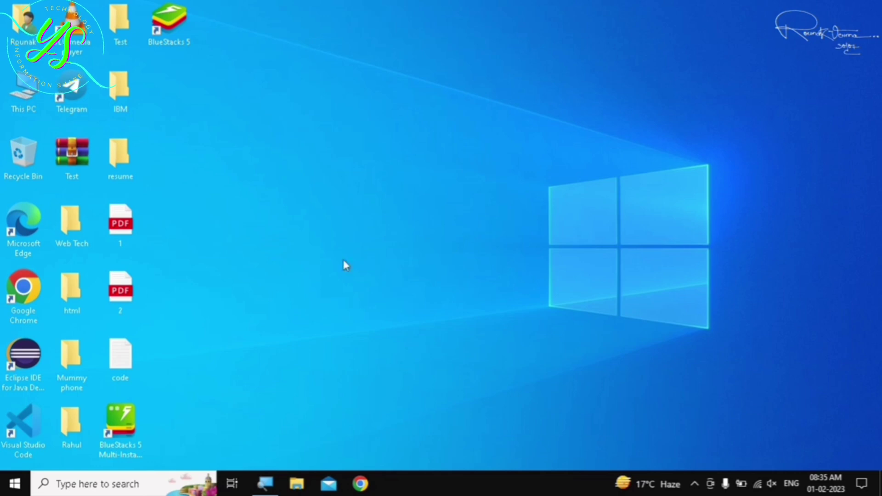
- Switch to Google Chrome and open the System page of its settings
{"action": "left_click", "coordinate": [18, 303]}
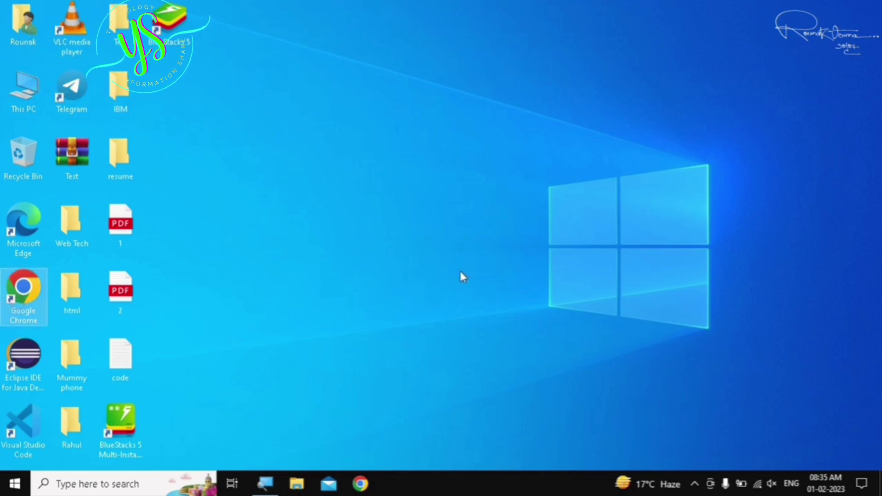
{"action": "key", "text": "Return"}
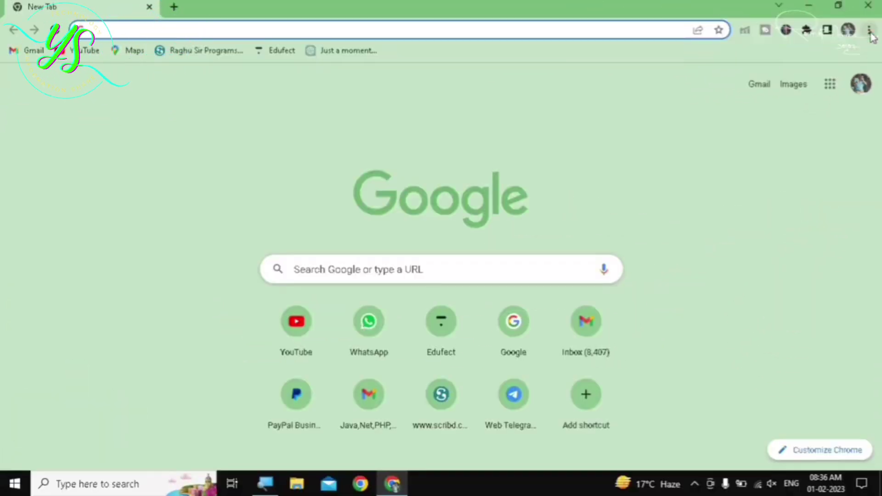
{"action": "left_click", "coordinate": [870, 31]}
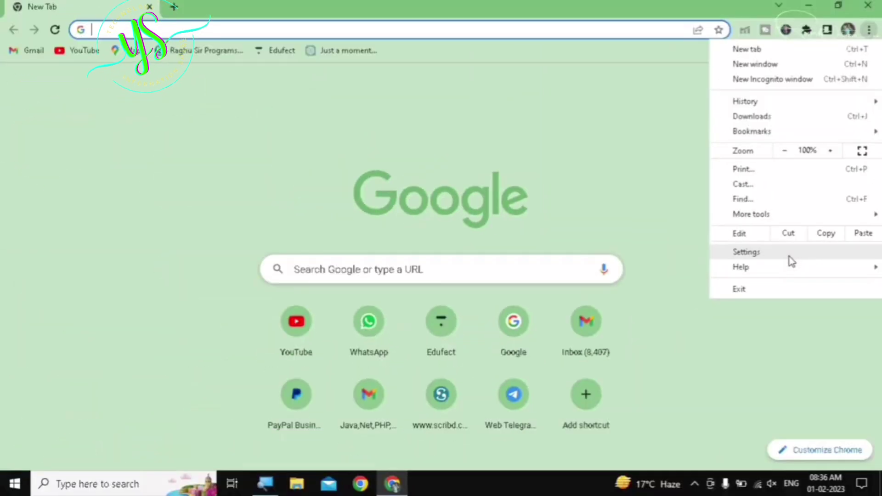
{"action": "left_click", "coordinate": [789, 255]}
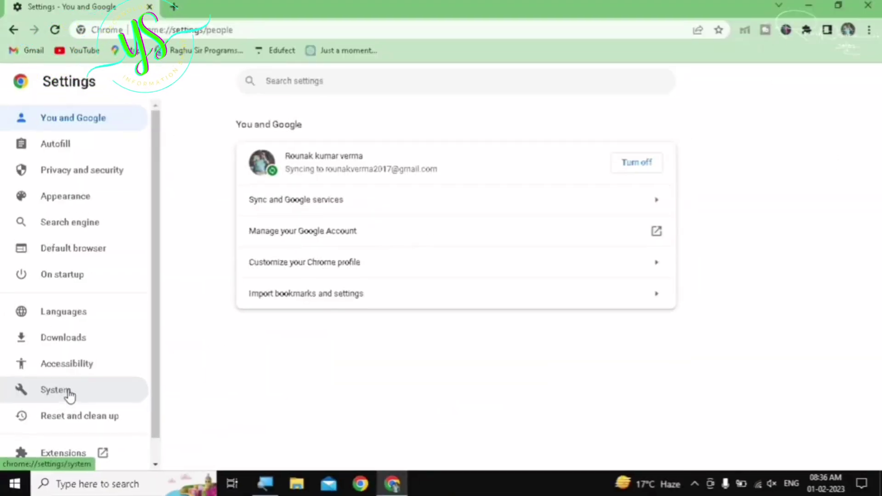
{"action": "left_click", "coordinate": [68, 392]}
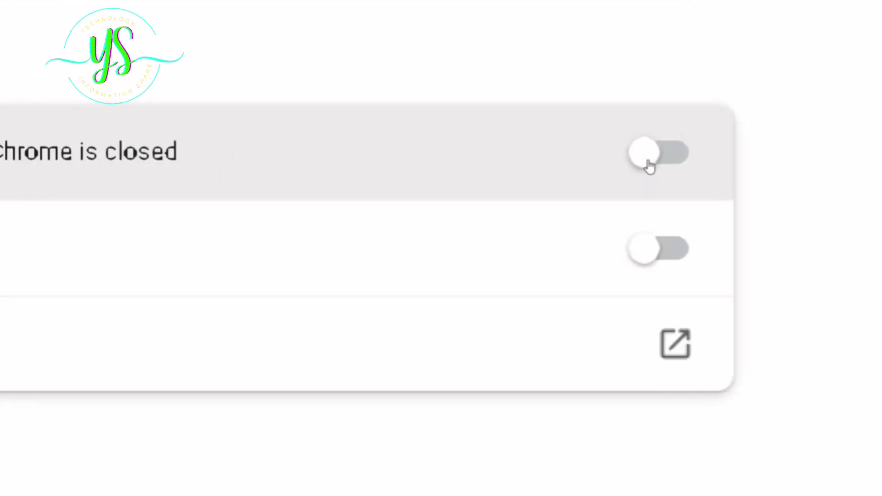
- Turn on the background apps option for when Chrome is closed, and turn it off again
{"action": "left_click", "coordinate": [650, 166]}
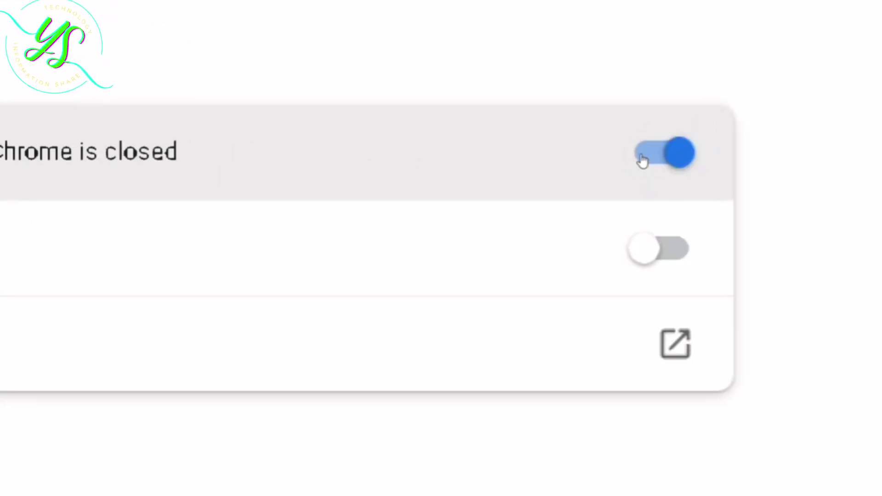
{"action": "left_click", "coordinate": [651, 166]}
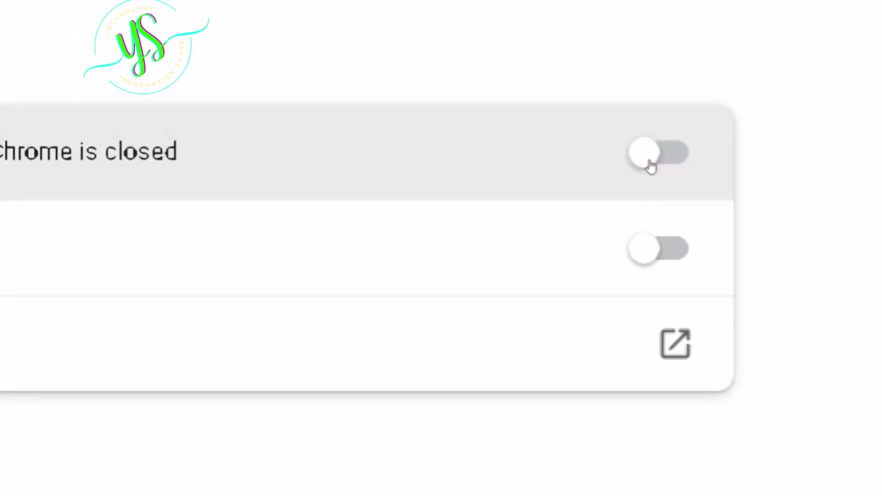